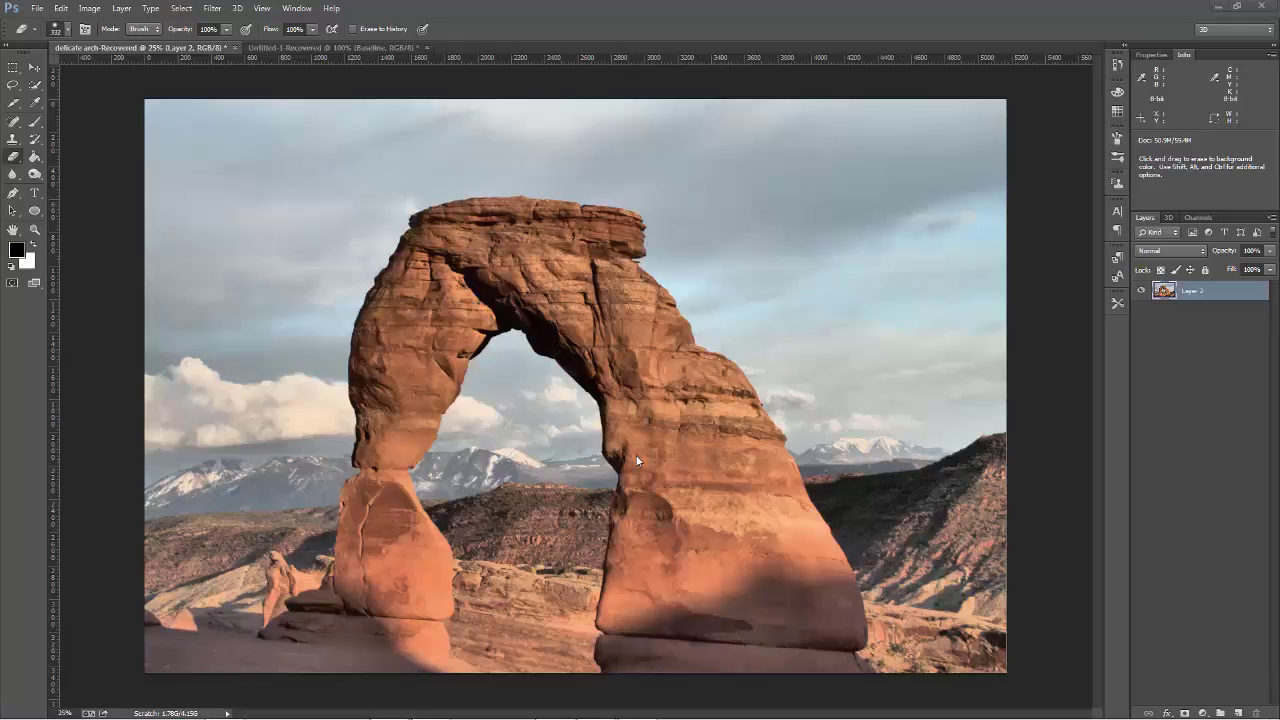
Step: Switch to Bridge and place the _MG_7365.CR2 portrait into the delicate arch document in Photoshop
{"action": "key", "text": "alt+Tab"}
{"action": "key", "text": "alt+Tab"}
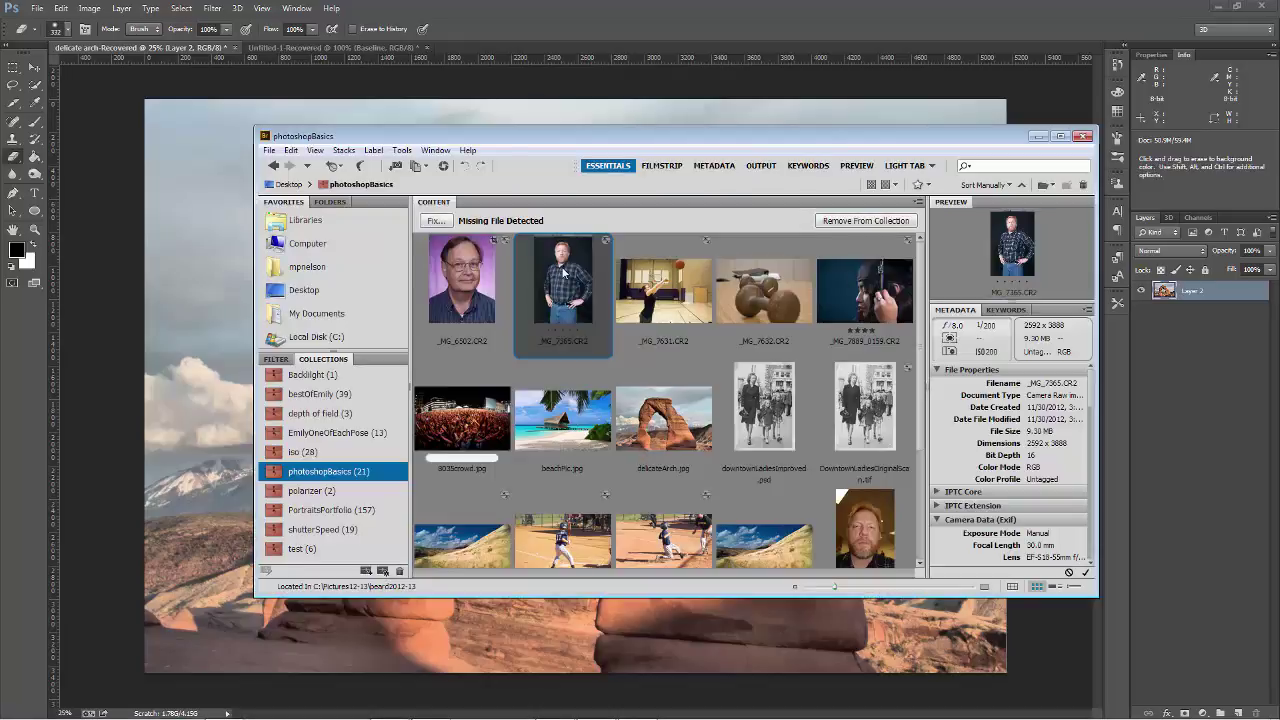
{"action": "left_click_drag", "start_coordinate": [560, 277], "coordinate": [207, 331]}
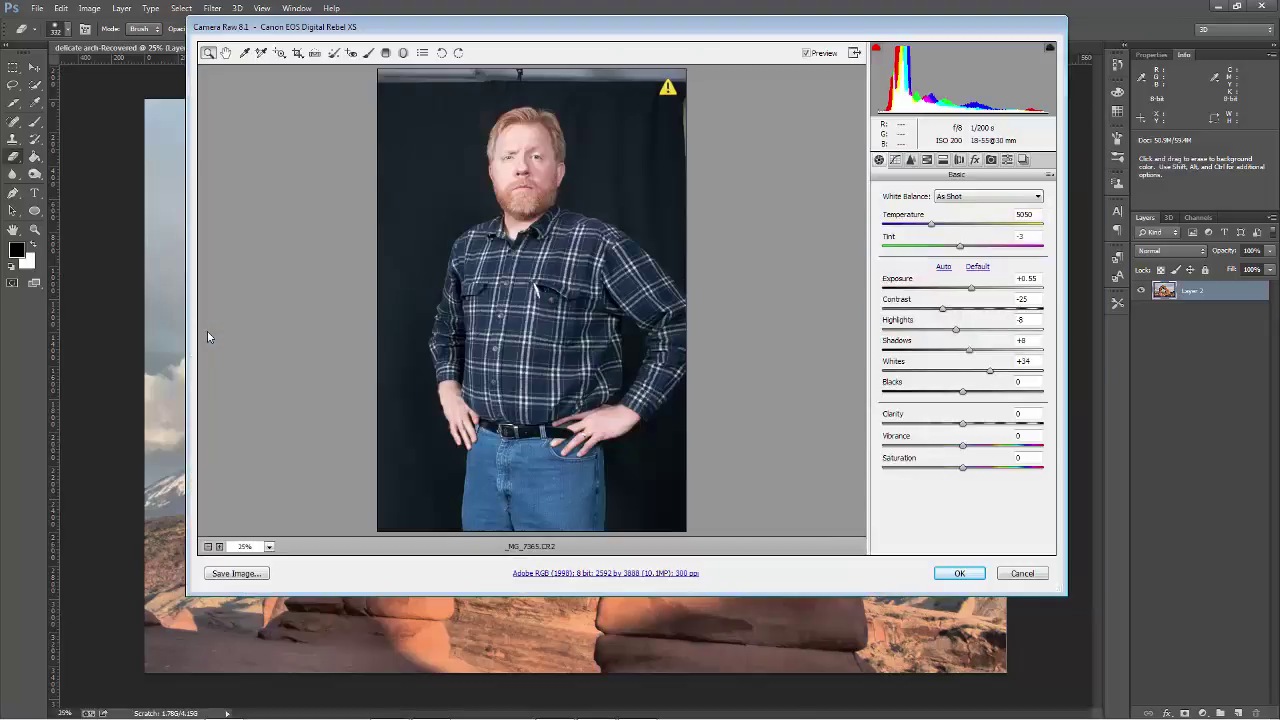
Step: Apply the automatic tone settings in Camera Raw, set the exposure to about +0.48, warm the temperature, and accept the raw photo
{"action": "left_click_drag", "start_coordinate": [645, 28], "coordinate": [644, 106]}
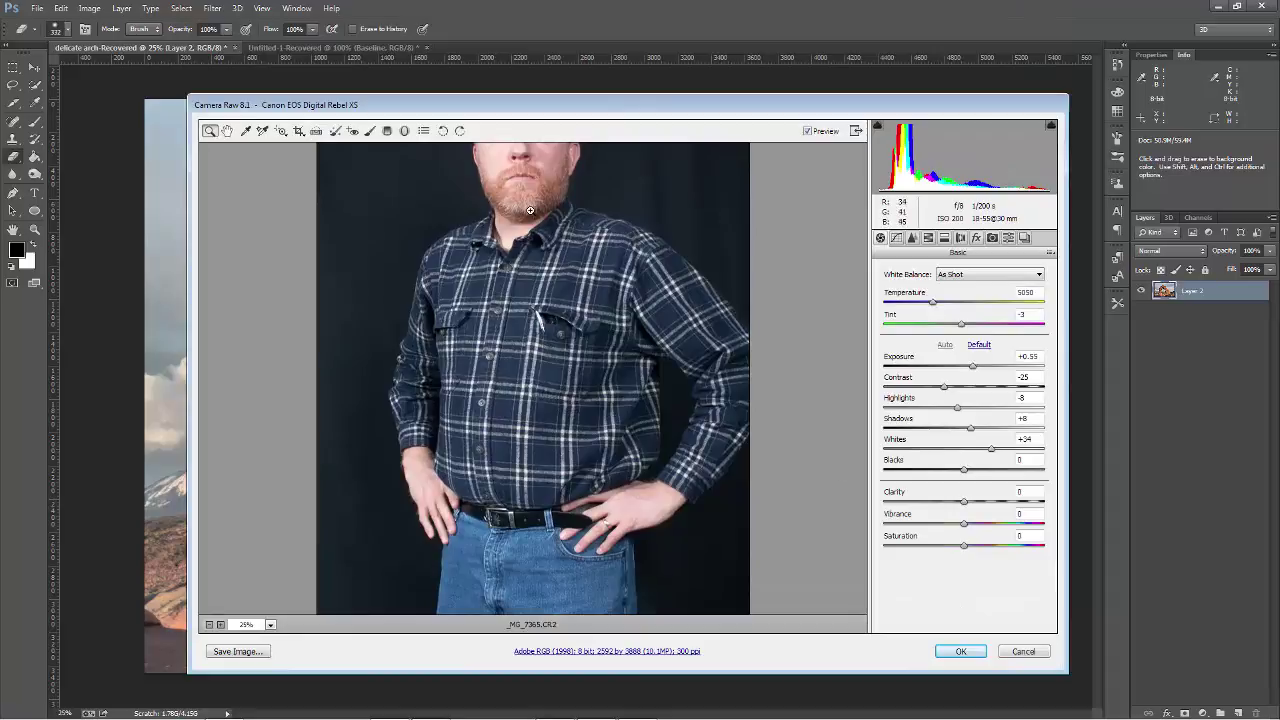
{"action": "left_click", "coordinate": [974, 346]}
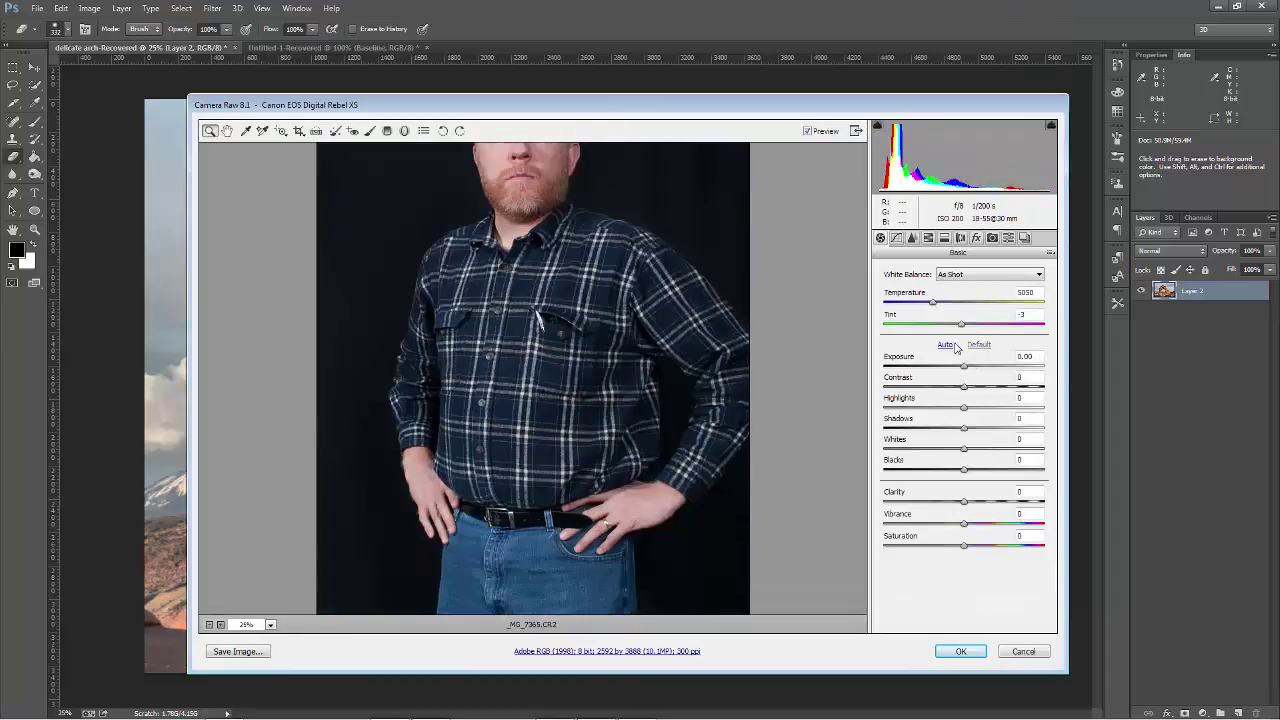
{"action": "left_click", "coordinate": [945, 345]}
{"action": "mouse_move", "coordinate": [972, 366]}
{"action": "left_mouse_down"}
{"action": "mouse_move", "coordinate": [948, 368]}
{"action": "mouse_move", "coordinate": [968, 366]}
{"action": "left_mouse_up"}
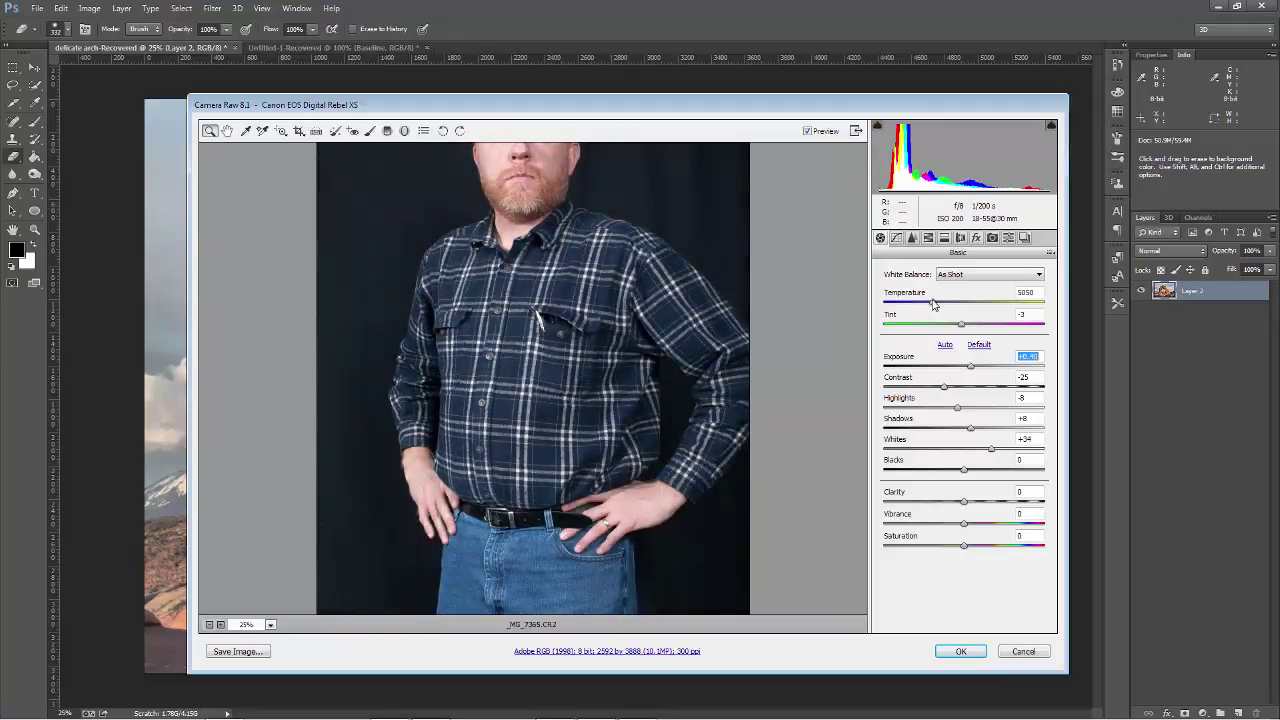
{"action": "left_click_drag", "start_coordinate": [932, 302], "coordinate": [947, 306]}
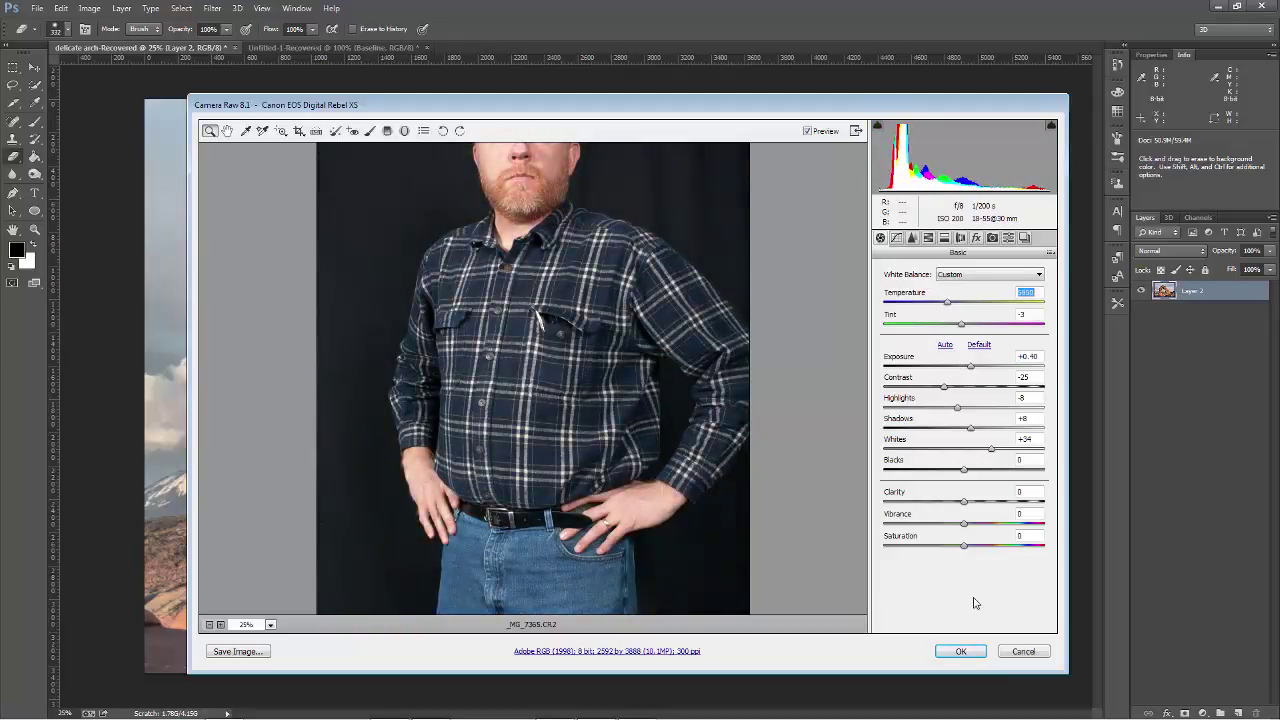
{"action": "left_click", "coordinate": [972, 651]}
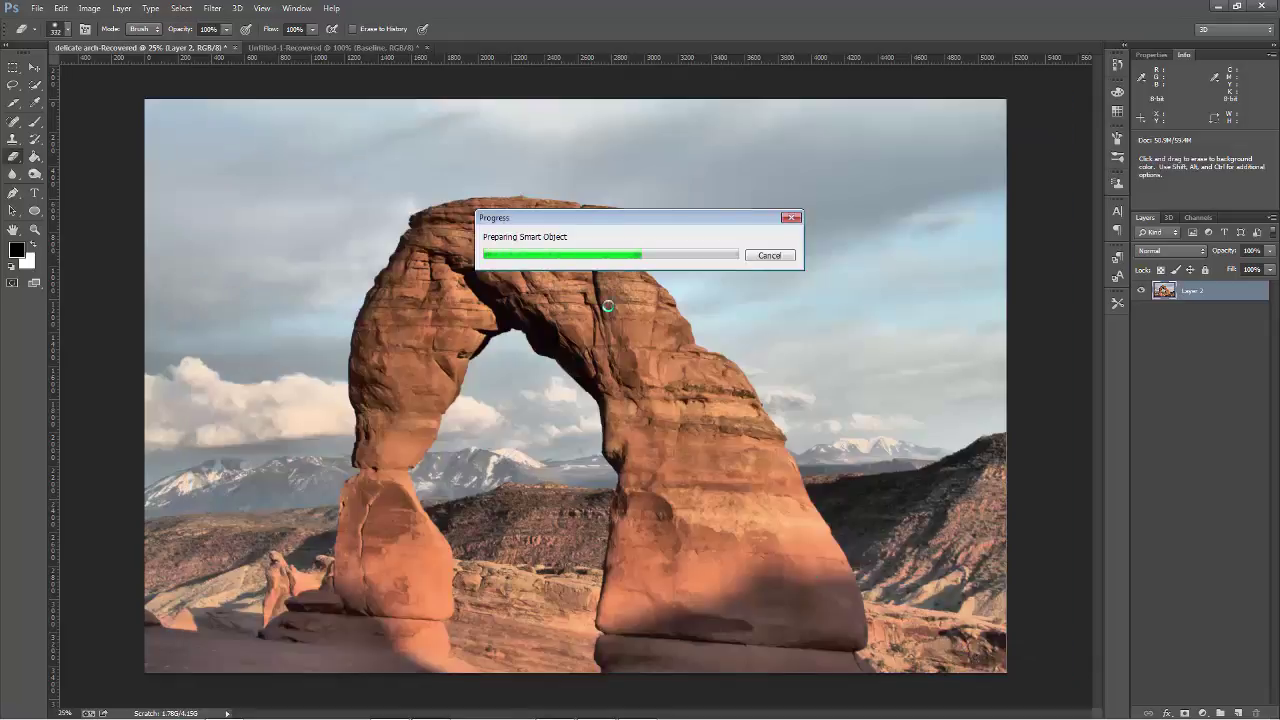
Step: Scale the placed portrait proportionally to about 250% and position it in the lower right corner of the arch photo
{"action": "left_click_drag", "start_coordinate": [533, 342], "coordinate": [476, 275]}
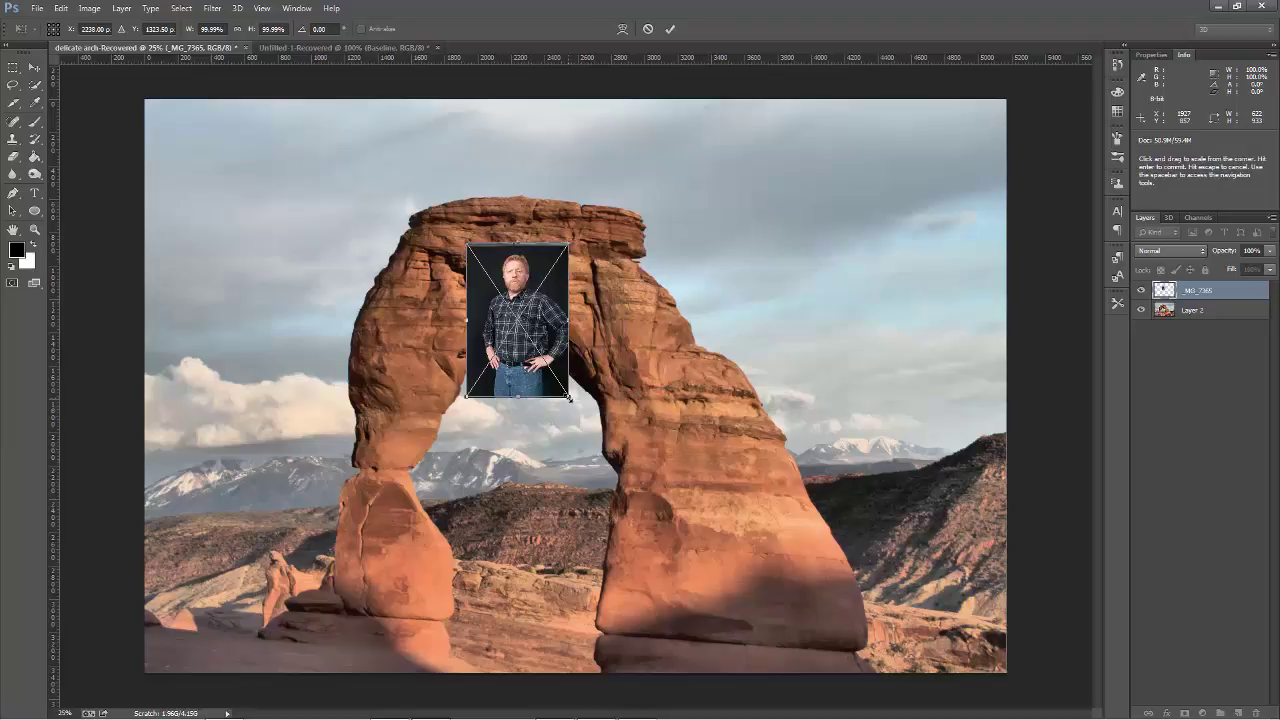
{"action": "left_click_drag", "start_coordinate": [569, 398], "coordinate": [740, 622]}
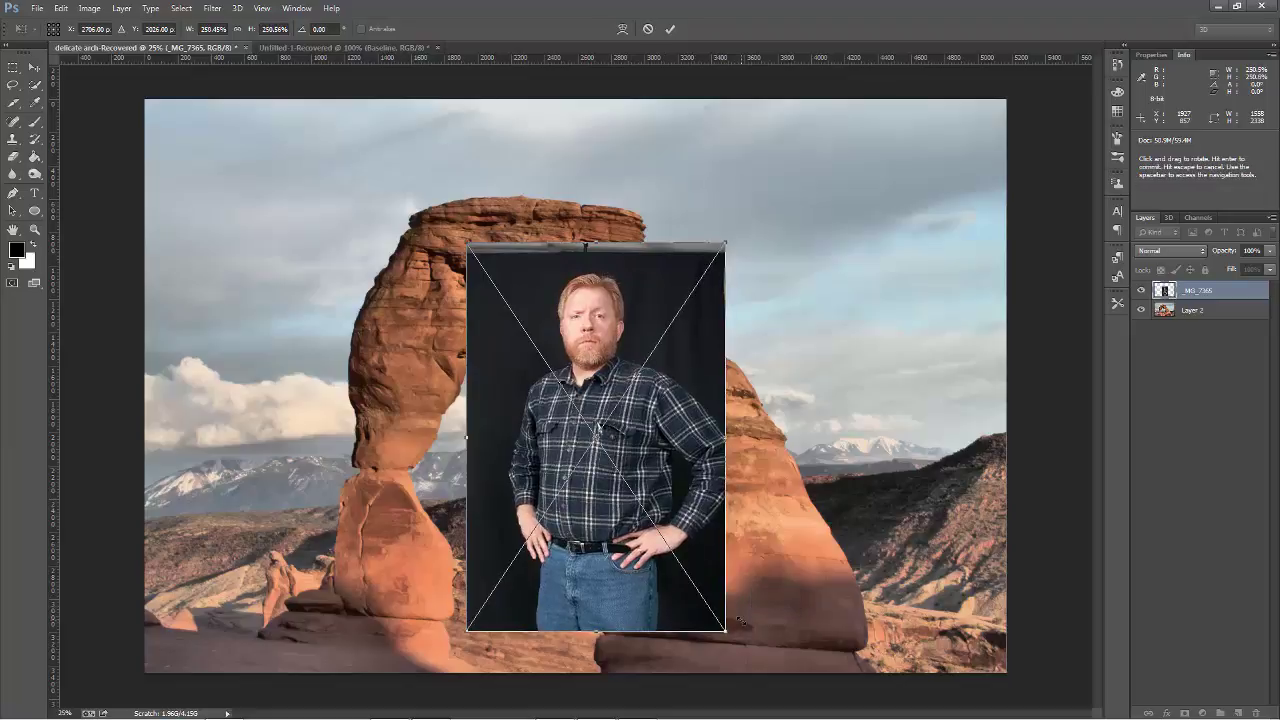
{"action": "left_click_drag", "start_coordinate": [673, 462], "coordinate": [952, 503]}
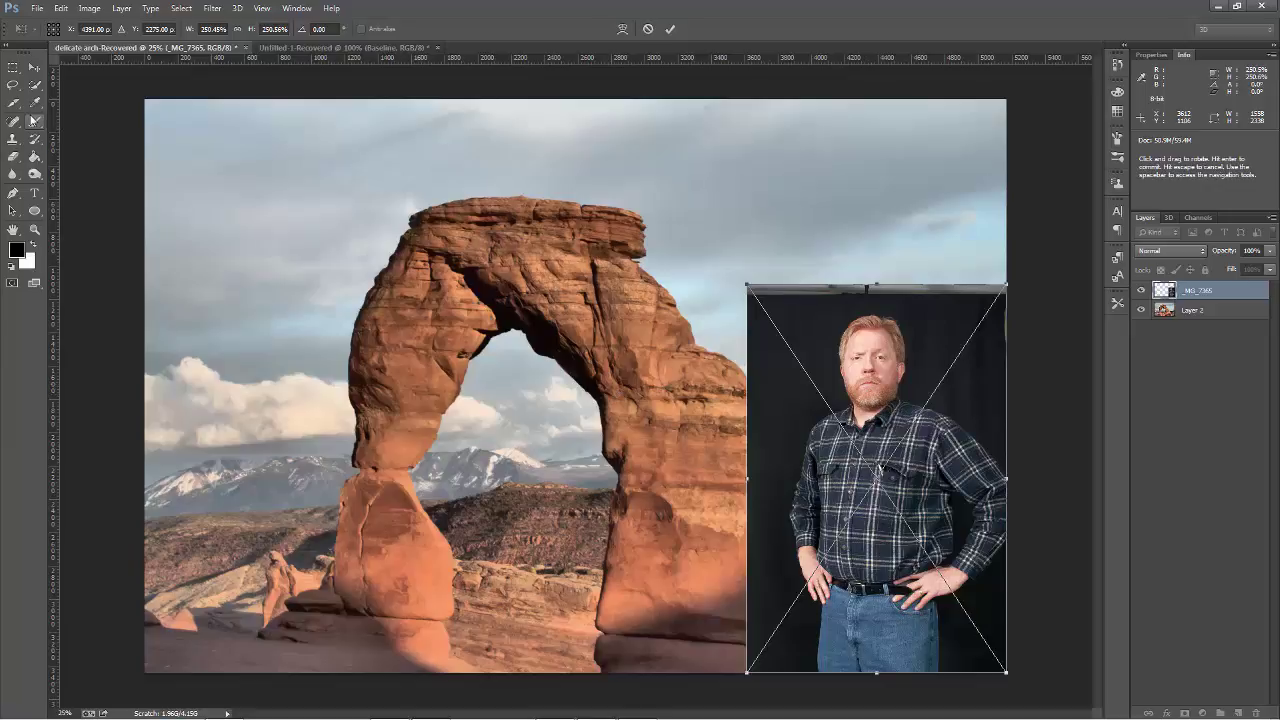
Step: Rasterize the placed portrait smart object so the Eraser tool can work on it
{"action": "key", "text": "e"}
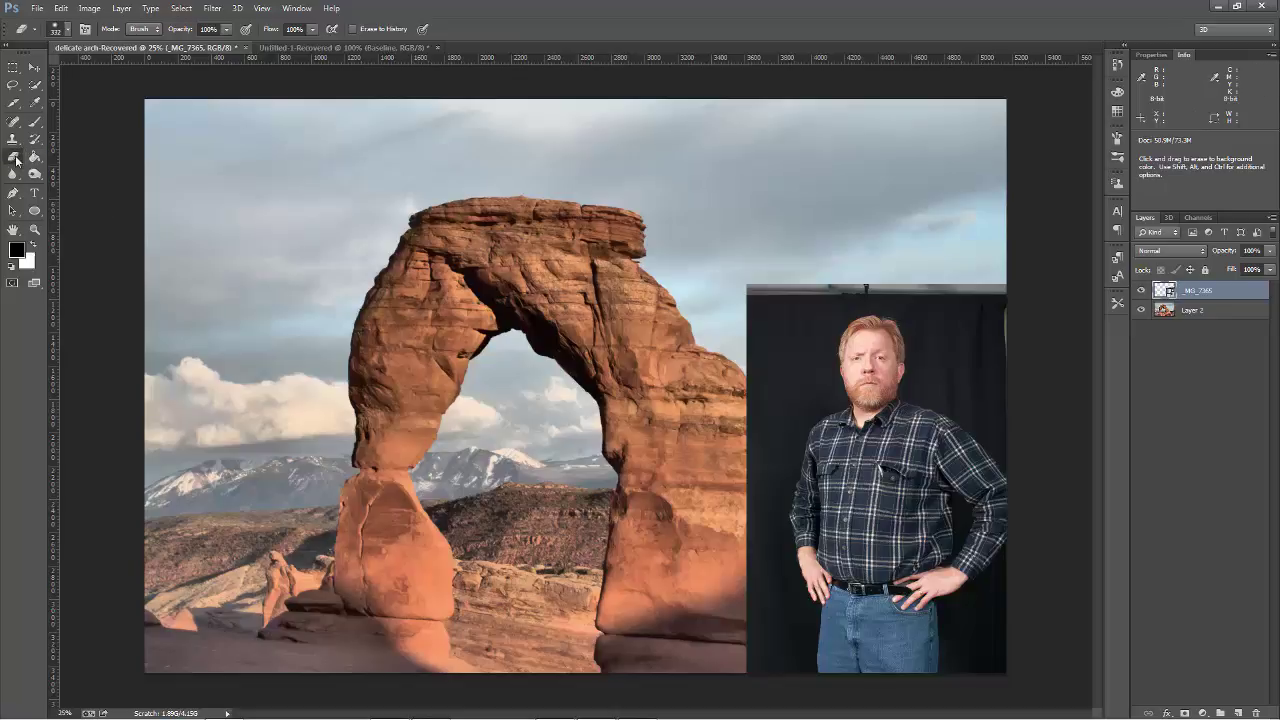
{"action": "left_click", "coordinate": [775, 303]}
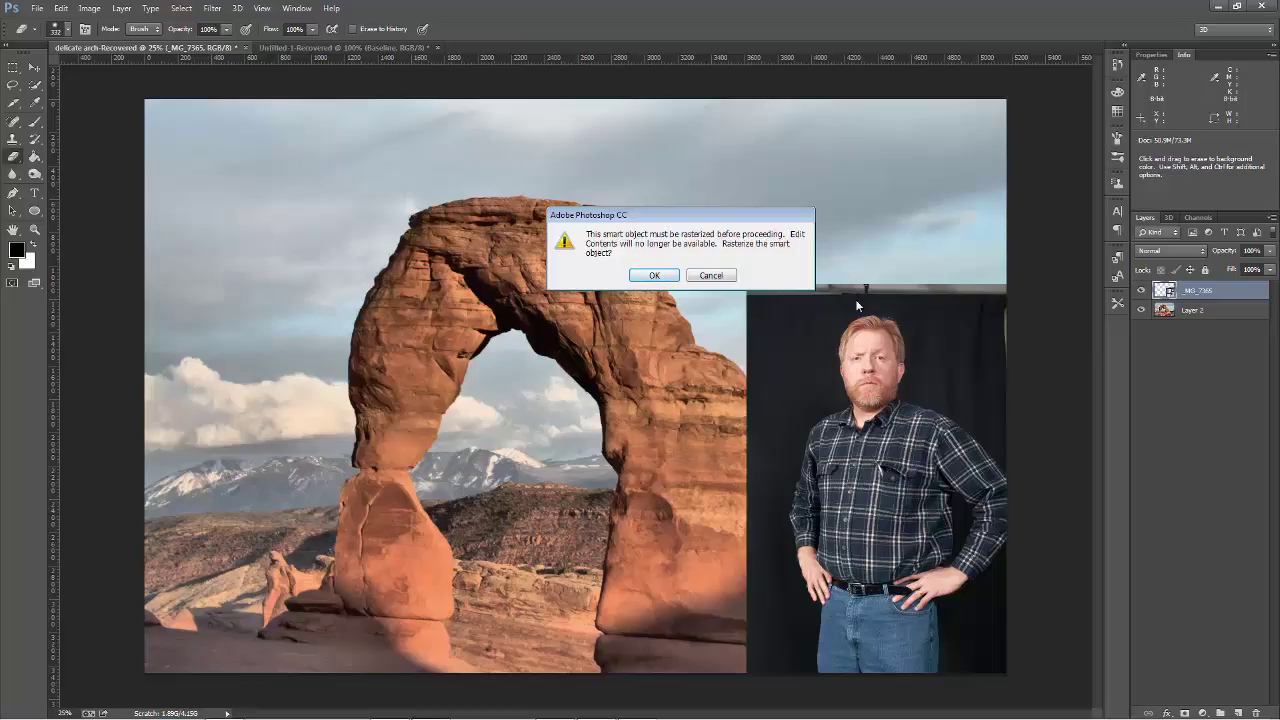
{"action": "left_click", "coordinate": [655, 276]}
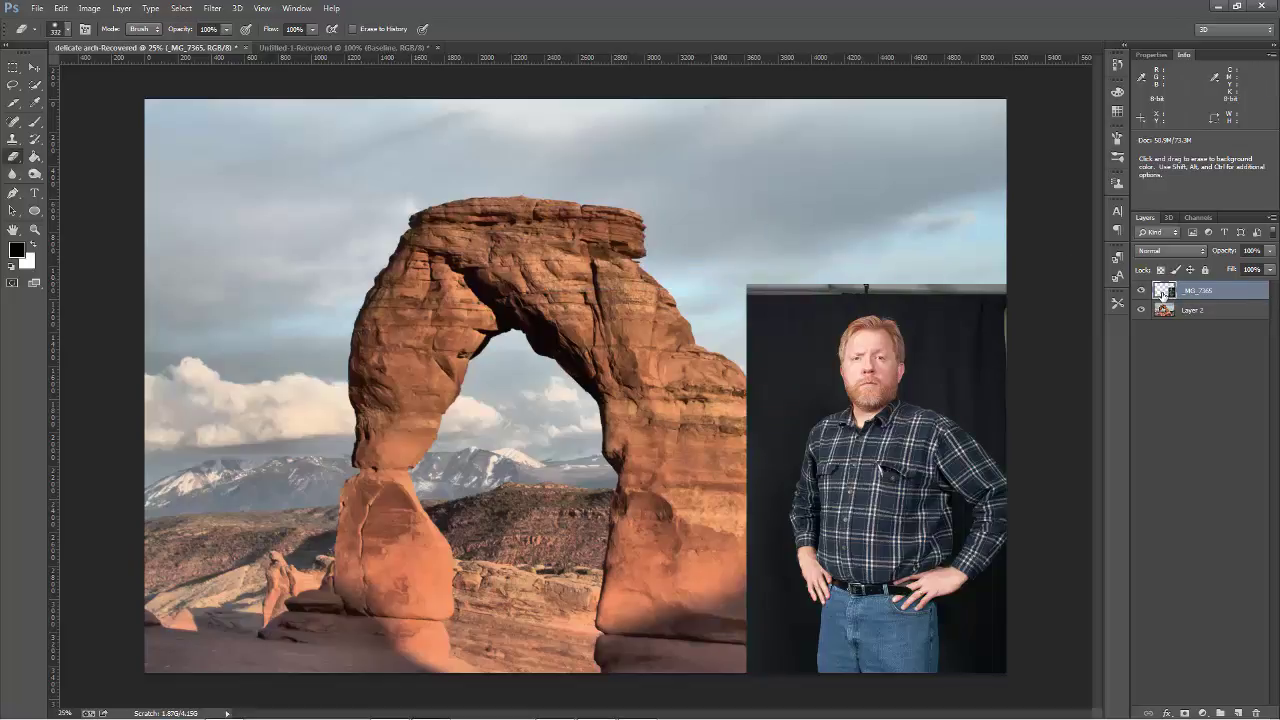
Step: Erase the black backdrop around the man on the portrait layer with soft Eraser strokes, redoing the stroke that cuts into his head
{"action": "mouse_move", "coordinate": [741, 276]}
{"action": "left_mouse_down"}
{"action": "mouse_move", "coordinate": [765, 330]}
{"action": "mouse_move", "coordinate": [795, 300]}
{"action": "mouse_move", "coordinate": [770, 365]}
{"action": "mouse_move", "coordinate": [800, 261]}
{"action": "mouse_move", "coordinate": [884, 294]}
{"action": "mouse_move", "coordinate": [982, 294]}
{"action": "mouse_move", "coordinate": [992, 340]}
{"action": "mouse_move", "coordinate": [905, 300]}
{"action": "mouse_move", "coordinate": [847, 302]}
{"action": "mouse_move", "coordinate": [789, 348]}
{"action": "mouse_move", "coordinate": [752, 410]}
{"action": "mouse_move", "coordinate": [765, 515]}
{"action": "mouse_move", "coordinate": [785, 430]}
{"action": "mouse_move", "coordinate": [785, 470]}
{"action": "mouse_move", "coordinate": [800, 428]}
{"action": "left_mouse_up"}
{"action": "mouse_move", "coordinate": [737, 458]}
{"action": "left_mouse_down"}
{"action": "mouse_move", "coordinate": [751, 667]}
{"action": "mouse_move", "coordinate": [728, 574]}
{"action": "mouse_move", "coordinate": [758, 636]}
{"action": "mouse_move", "coordinate": [771, 618]}
{"action": "mouse_move", "coordinate": [746, 531]}
{"action": "left_mouse_up"}
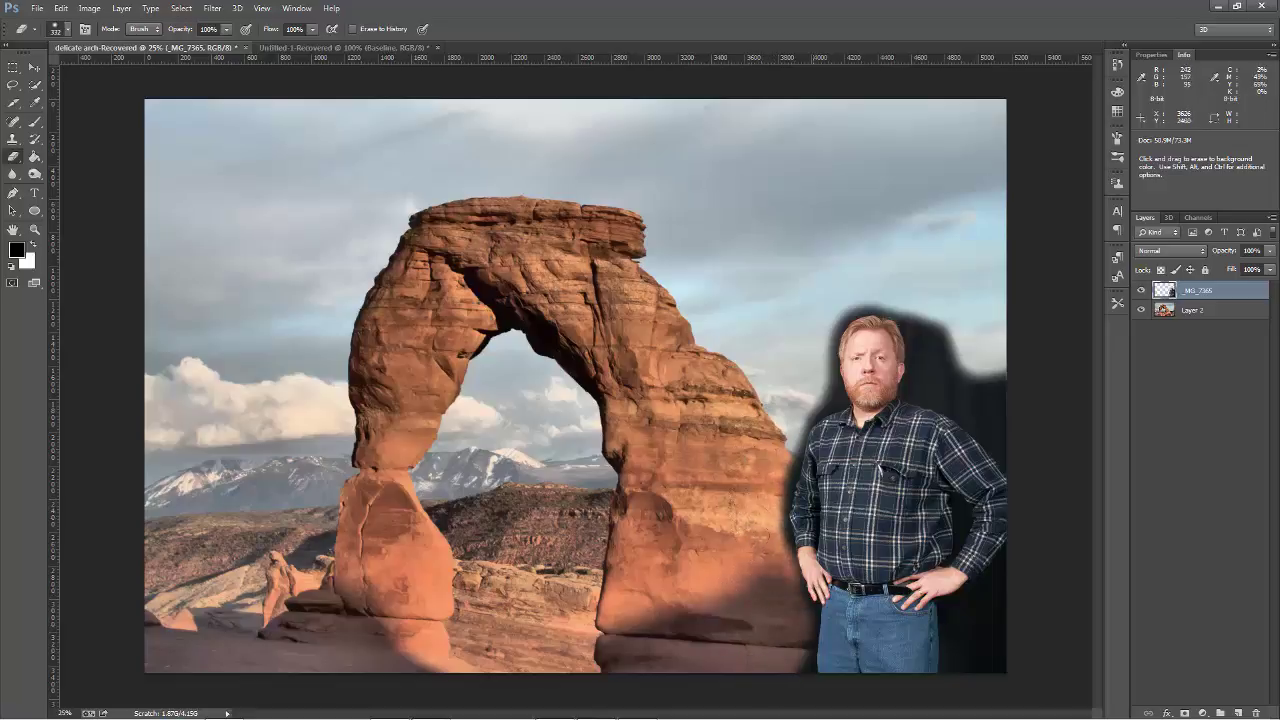
{"action": "mouse_move", "coordinate": [983, 651]}
{"action": "left_mouse_down"}
{"action": "mouse_move", "coordinate": [983, 585]}
{"action": "mouse_move", "coordinate": [981, 656]}
{"action": "mouse_move", "coordinate": [960, 645]}
{"action": "mouse_move", "coordinate": [954, 658]}
{"action": "mouse_move", "coordinate": [955, 607]}
{"action": "mouse_move", "coordinate": [996, 573]}
{"action": "left_mouse_up"}
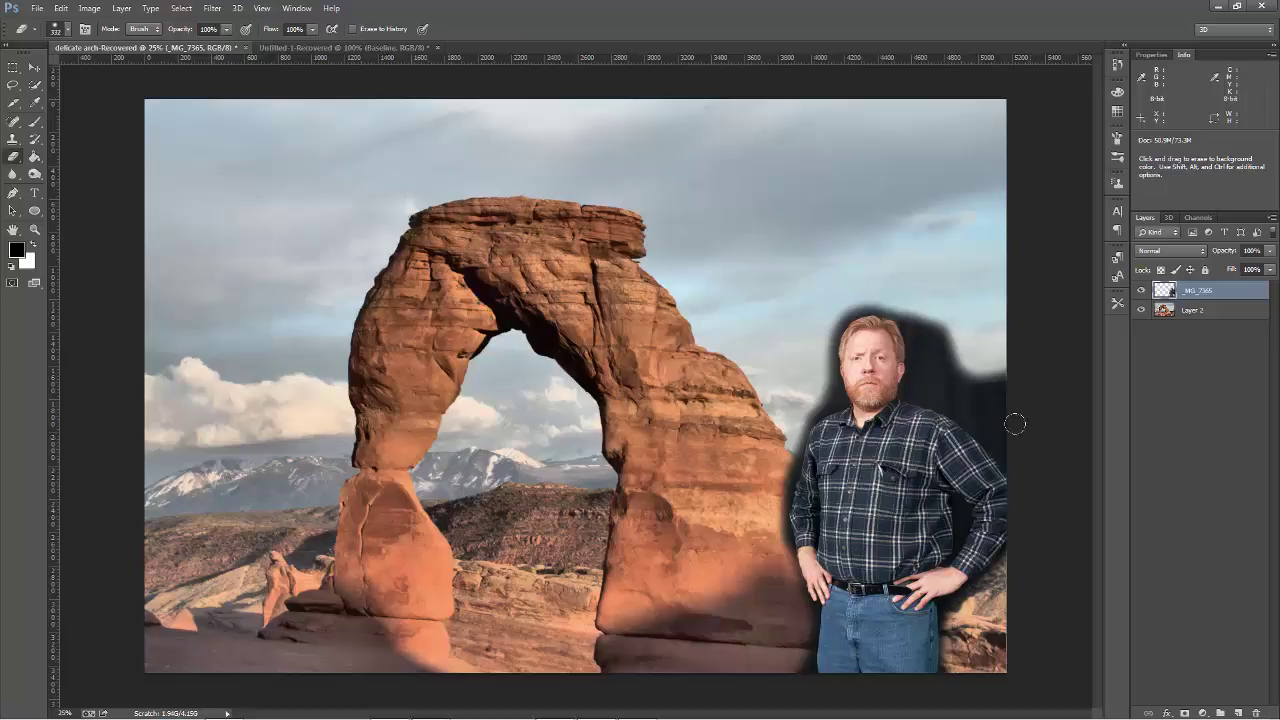
{"action": "mouse_move", "coordinate": [1006, 434]}
{"action": "left_mouse_down"}
{"action": "mouse_move", "coordinate": [961, 357]}
{"action": "mouse_move", "coordinate": [980, 385]}
{"action": "mouse_move", "coordinate": [965, 410]}
{"action": "mouse_move", "coordinate": [935, 390]}
{"action": "mouse_move", "coordinate": [931, 343]}
{"action": "mouse_move", "coordinate": [893, 313]}
{"action": "mouse_move", "coordinate": [813, 305]}
{"action": "mouse_move", "coordinate": [838, 345]}
{"action": "left_mouse_up"}
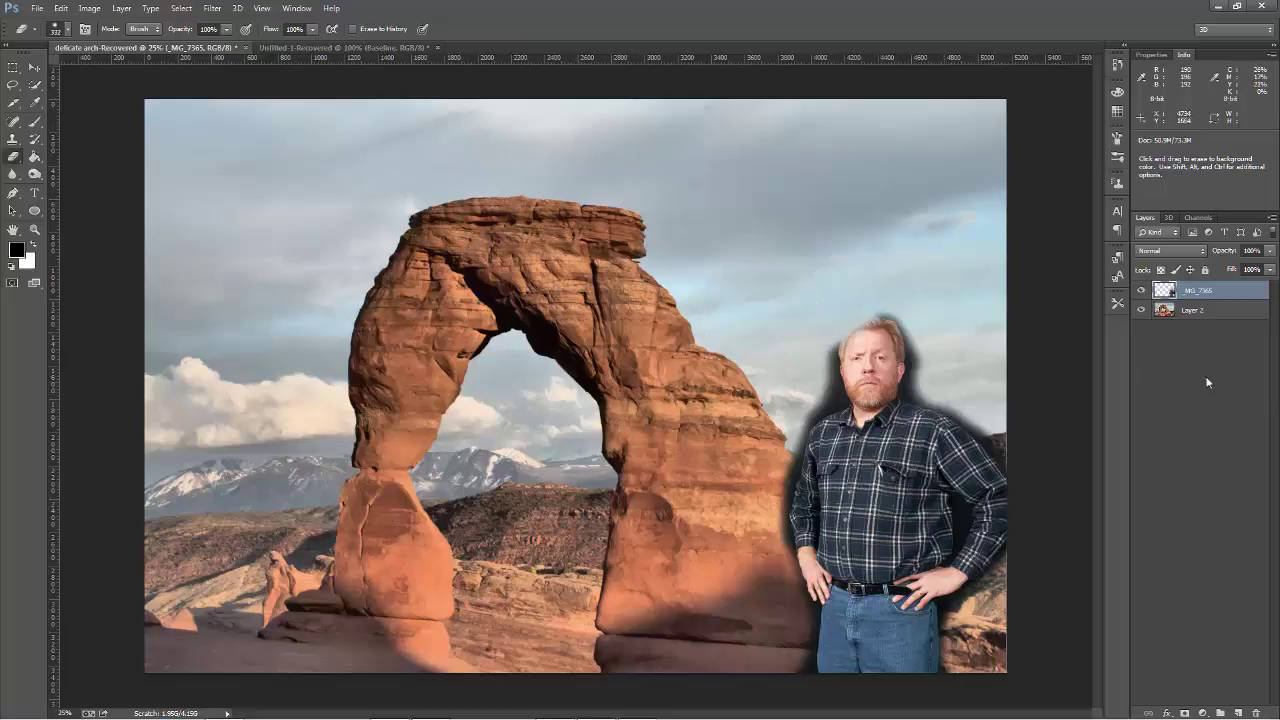
{"action": "key", "text": "ctrl+z"}
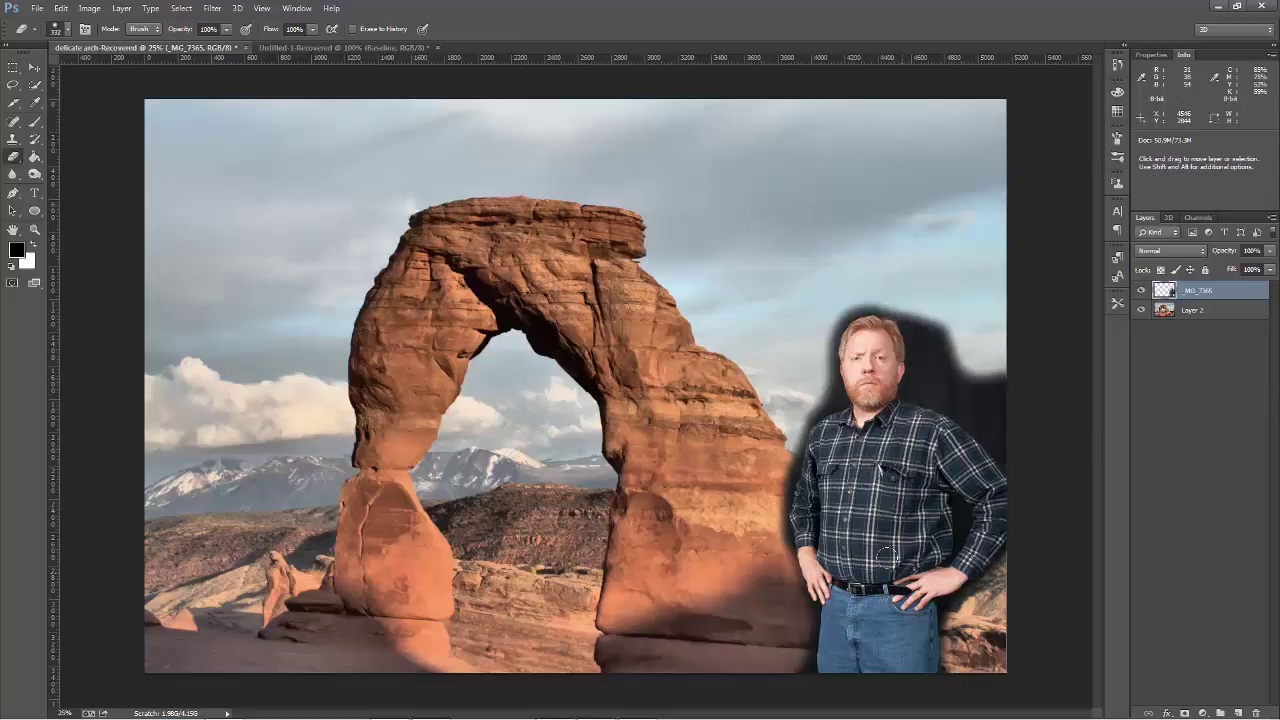
{"action": "mouse_move", "coordinate": [931, 371]}
{"action": "left_mouse_down"}
{"action": "mouse_move", "coordinate": [941, 300]}
{"action": "mouse_move", "coordinate": [910, 293]}
{"action": "mouse_move", "coordinate": [941, 361]}
{"action": "mouse_move", "coordinate": [997, 379]}
{"action": "mouse_move", "coordinate": [998, 406]}
{"action": "mouse_move", "coordinate": [968, 376]}
{"action": "left_mouse_up"}
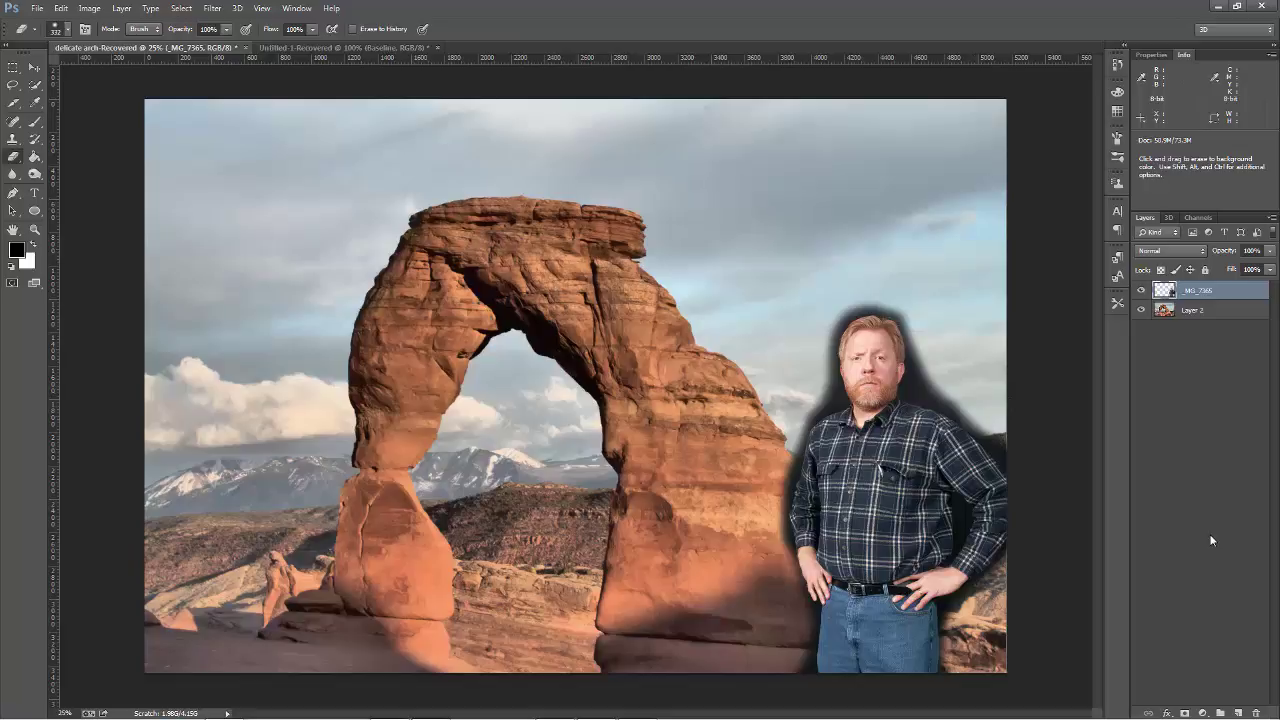
Step: Undo all the eraser strokes on the portrait layer to restore the full backdrop
{"action": "key", "text": "ctrl+alt+z"}
{"action": "key", "text": "ctrl+alt+z"}
{"action": "key", "text": "ctrl+alt+z"}
{"action": "key", "text": "ctrl+alt+z"}
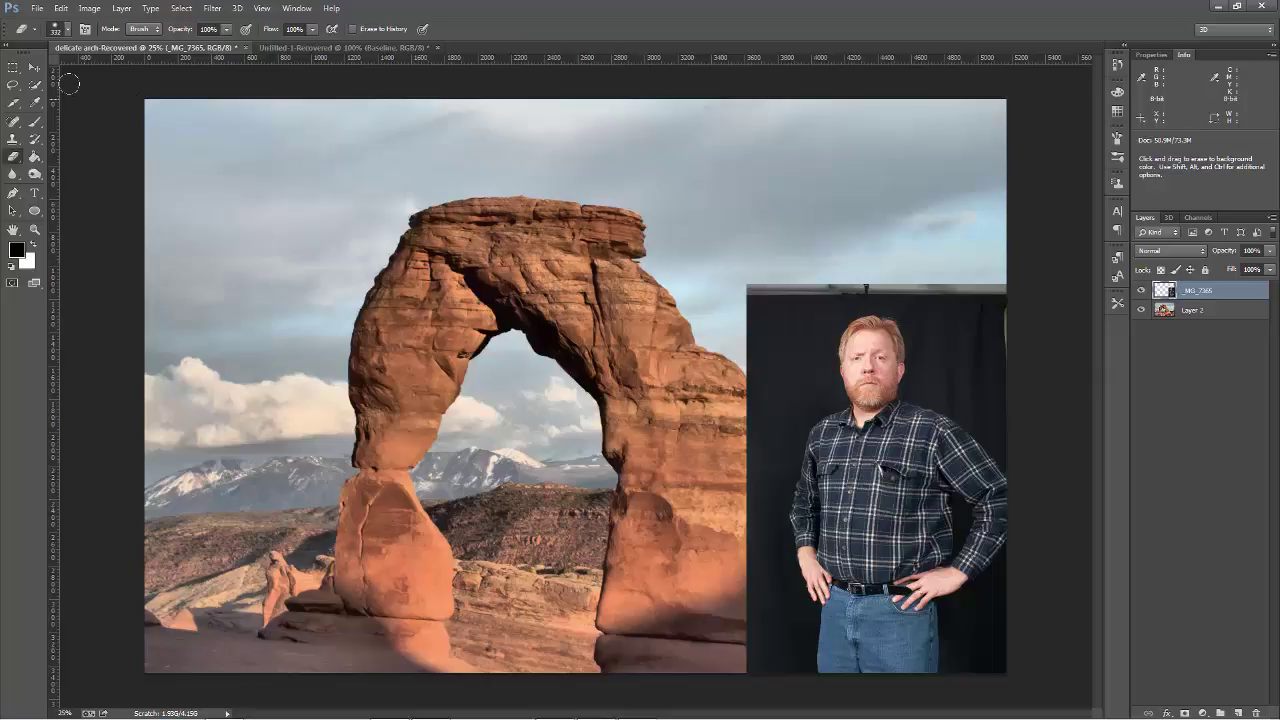
Step: Add a white layer mask to the _MG_7365 portrait layer
{"action": "left_click", "coordinate": [1185, 712]}
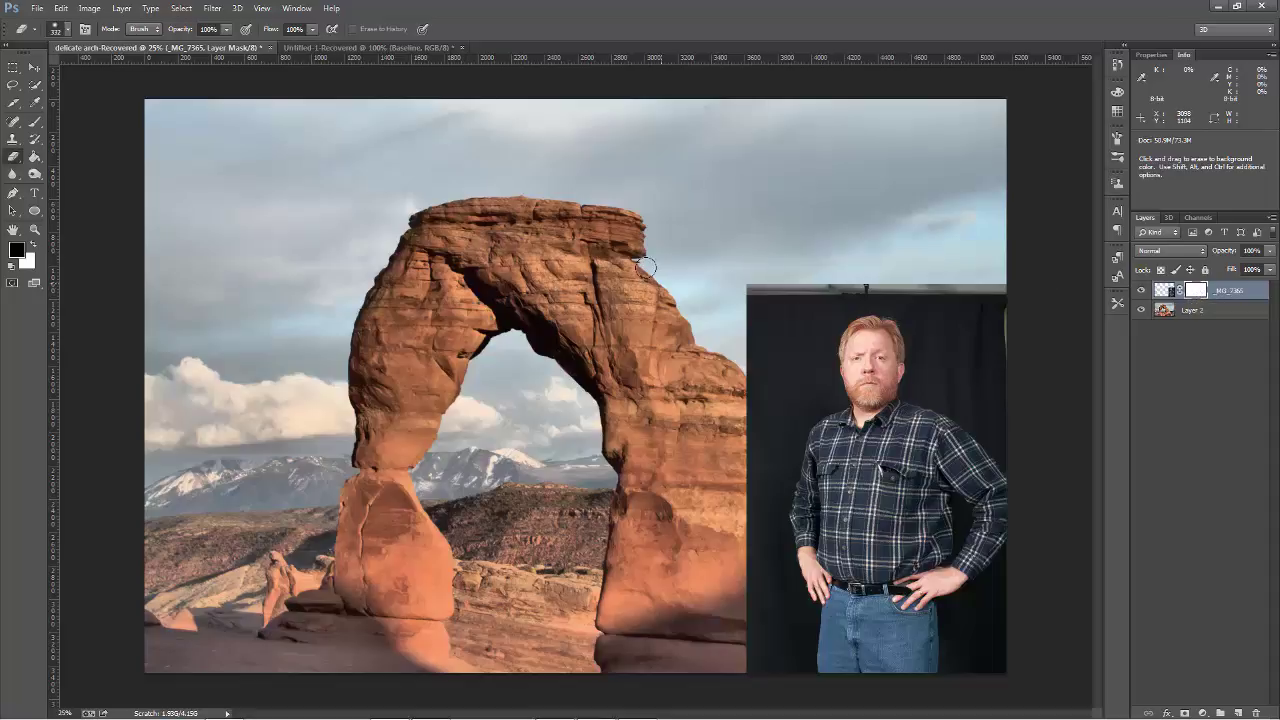
Step: Paint black on the portrait's layer mask with the Brush tool around the man's head and shoulders, and undo the strokes
{"action": "left_click", "coordinate": [35, 122]}
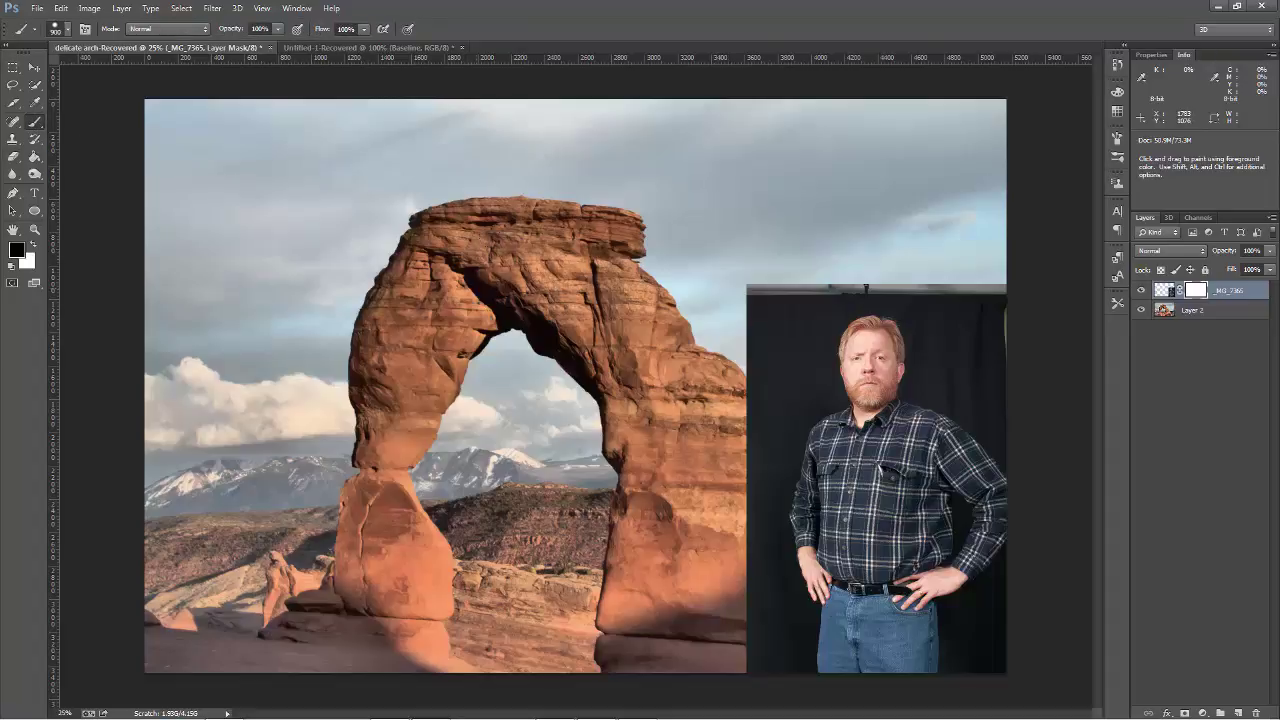
{"action": "mouse_move", "coordinate": [648, 212]}
{"action": "left_mouse_down"}
{"action": "mouse_move", "coordinate": [688, 262]}
{"action": "mouse_move", "coordinate": [695, 340]}
{"action": "left_mouse_up"}
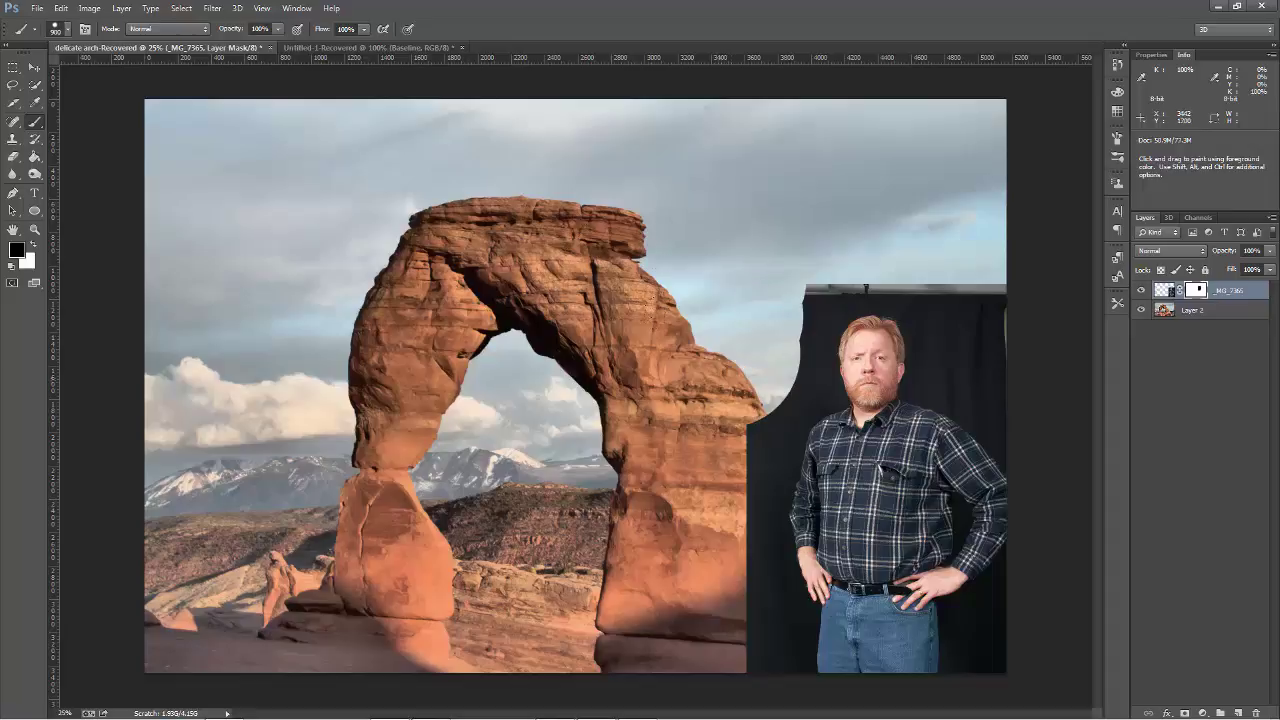
{"action": "mouse_move", "coordinate": [690, 226]}
{"action": "left_mouse_down"}
{"action": "mouse_move", "coordinate": [958, 232]}
{"action": "mouse_move", "coordinate": [1000, 425]}
{"action": "mouse_move", "coordinate": [935, 330]}
{"action": "mouse_move", "coordinate": [905, 312]}
{"action": "left_mouse_up"}
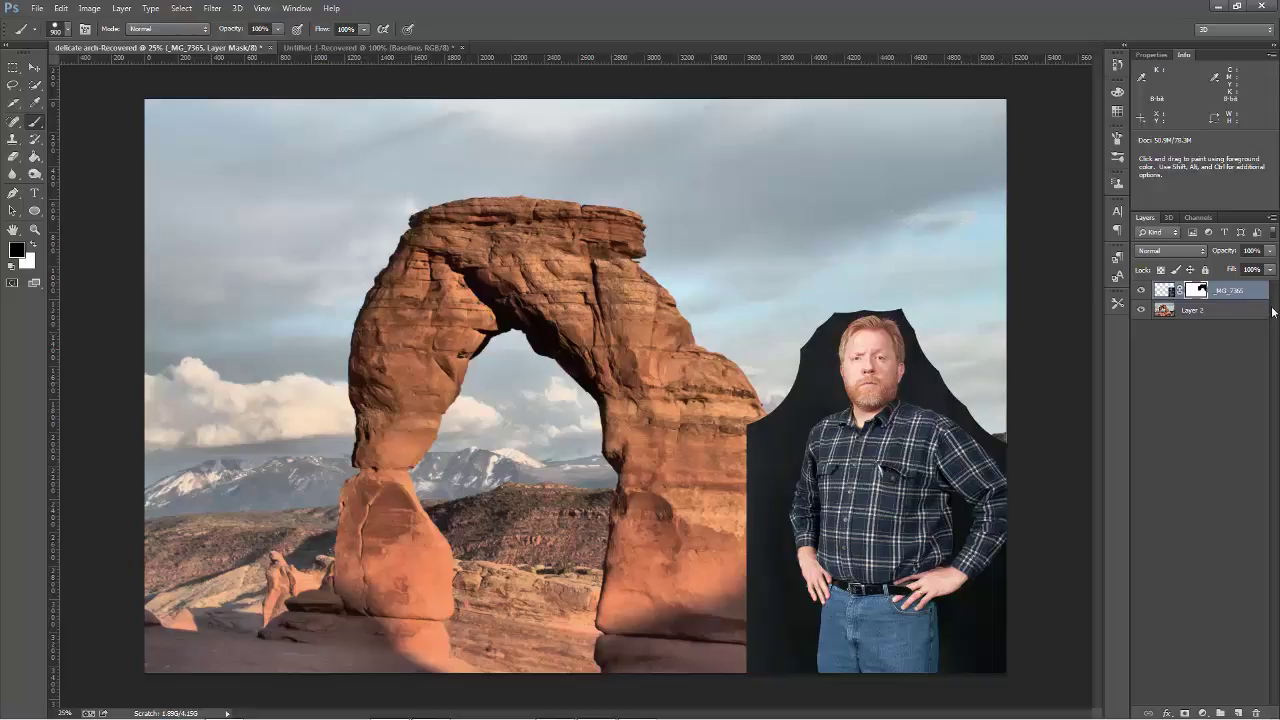
{"action": "key", "text": "ctrl+alt+z"}
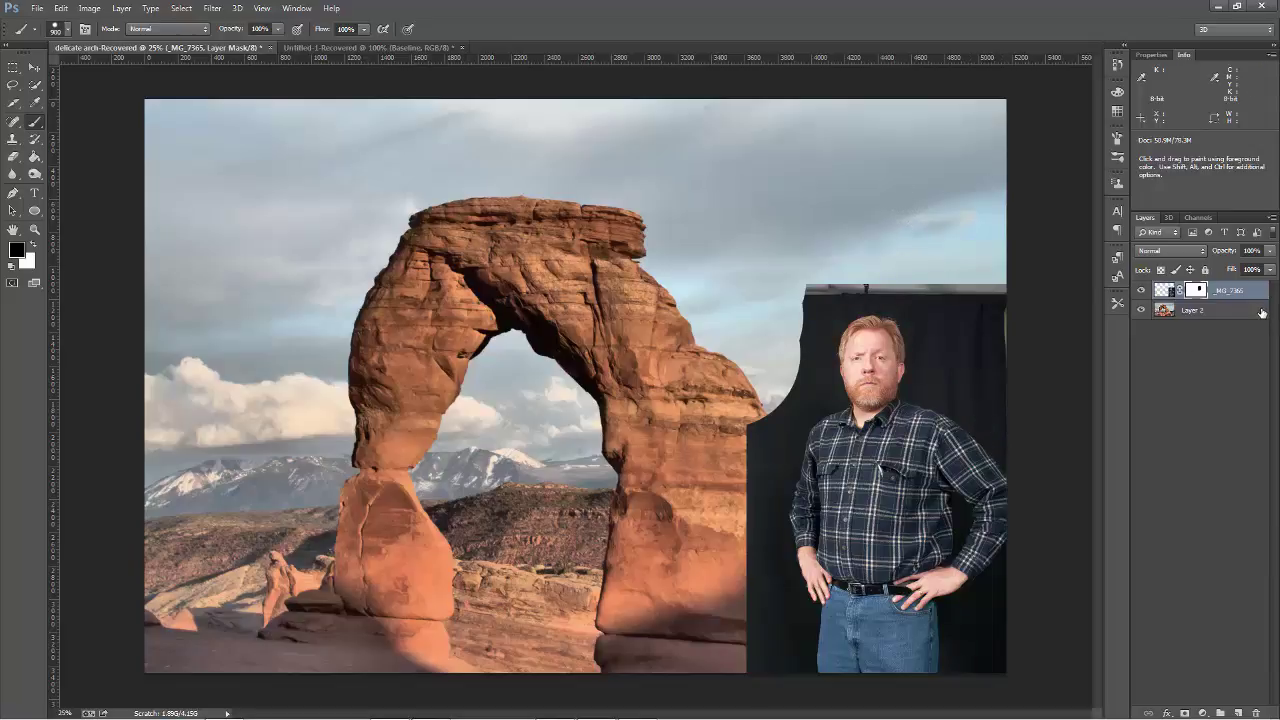
{"action": "key", "text": "ctrl+alt+z"}
Step: Make the portrait layer's image active instead of its layer mask
{"action": "left_click", "coordinate": [1163, 290]}
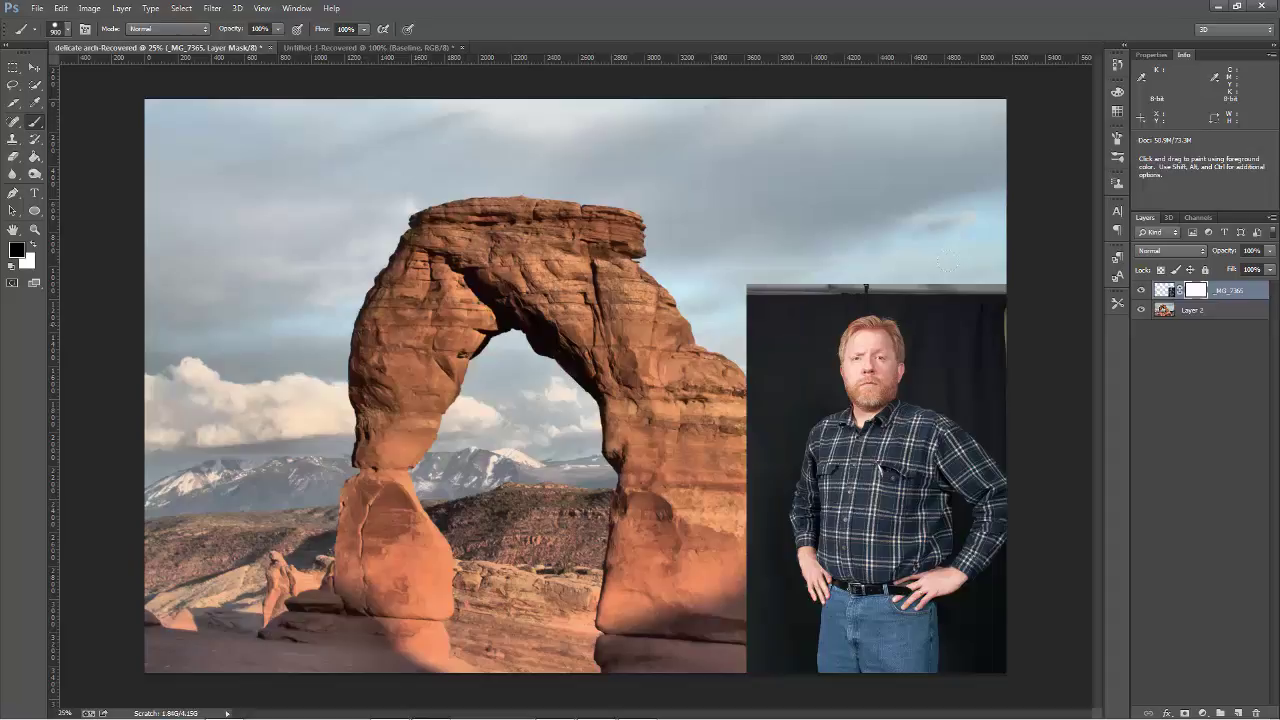
{"action": "left_click", "coordinate": [1165, 298]}
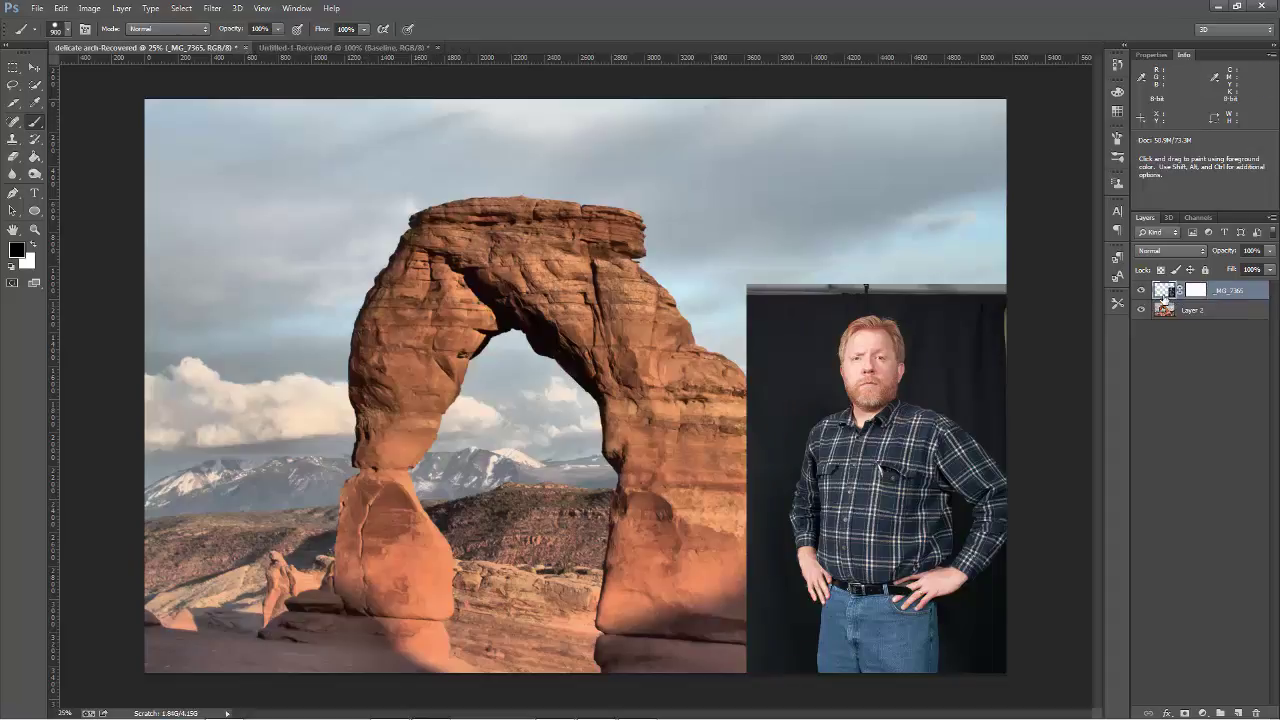
{"action": "left_click", "coordinate": [1202, 292]}
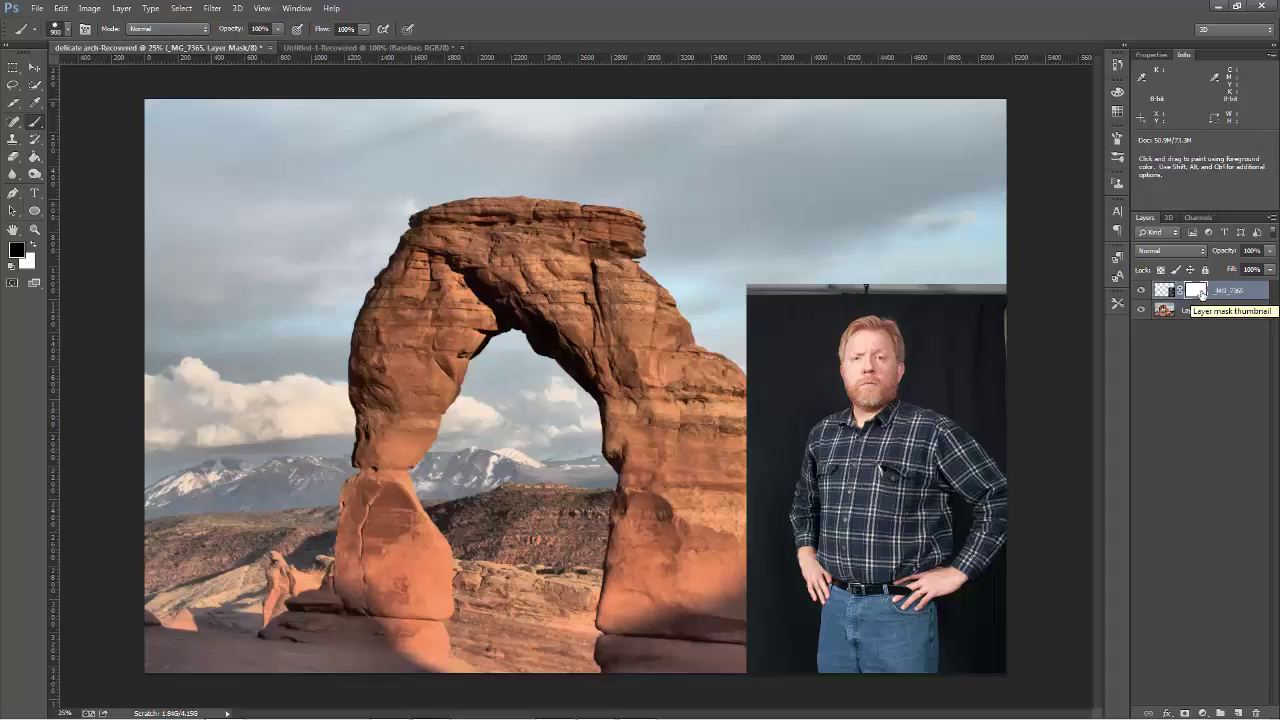
{"action": "left_click", "coordinate": [1165, 290]}
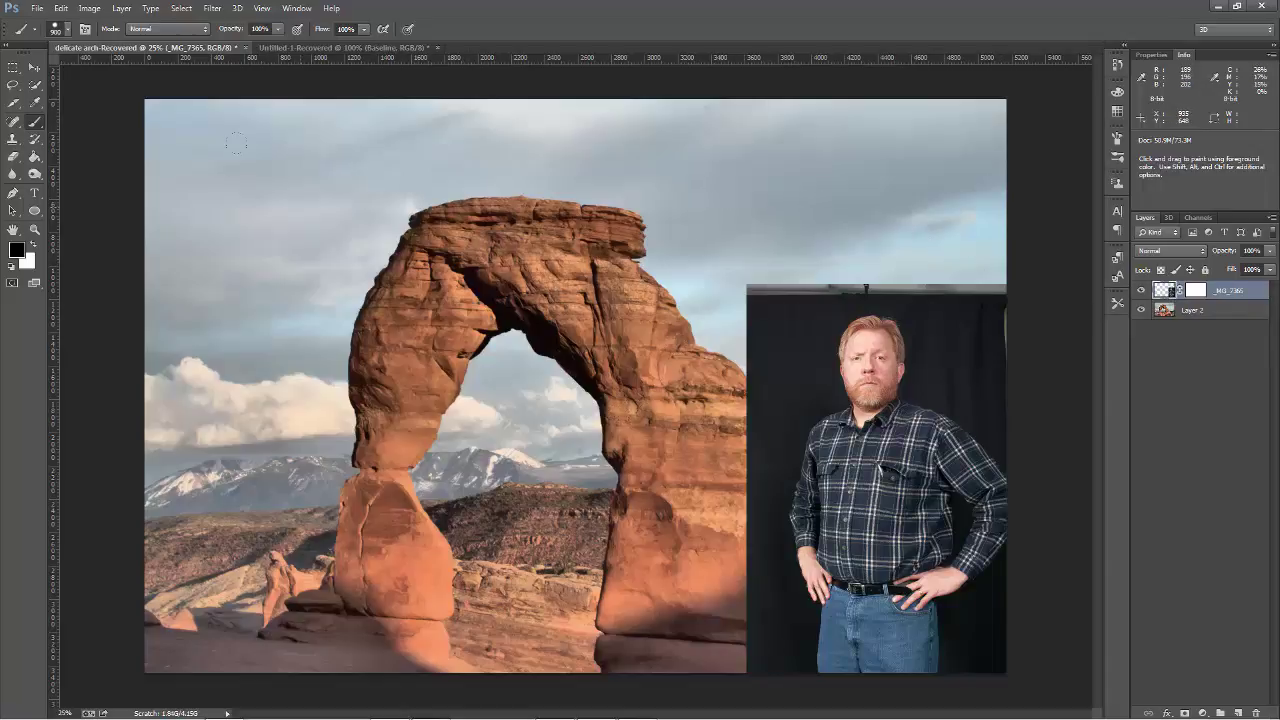
Step: Select the man with the Quick Selection tool, subtracting the black backdrop beside his jeans and inside his bent arm
{"action": "left_click", "coordinate": [32, 92]}
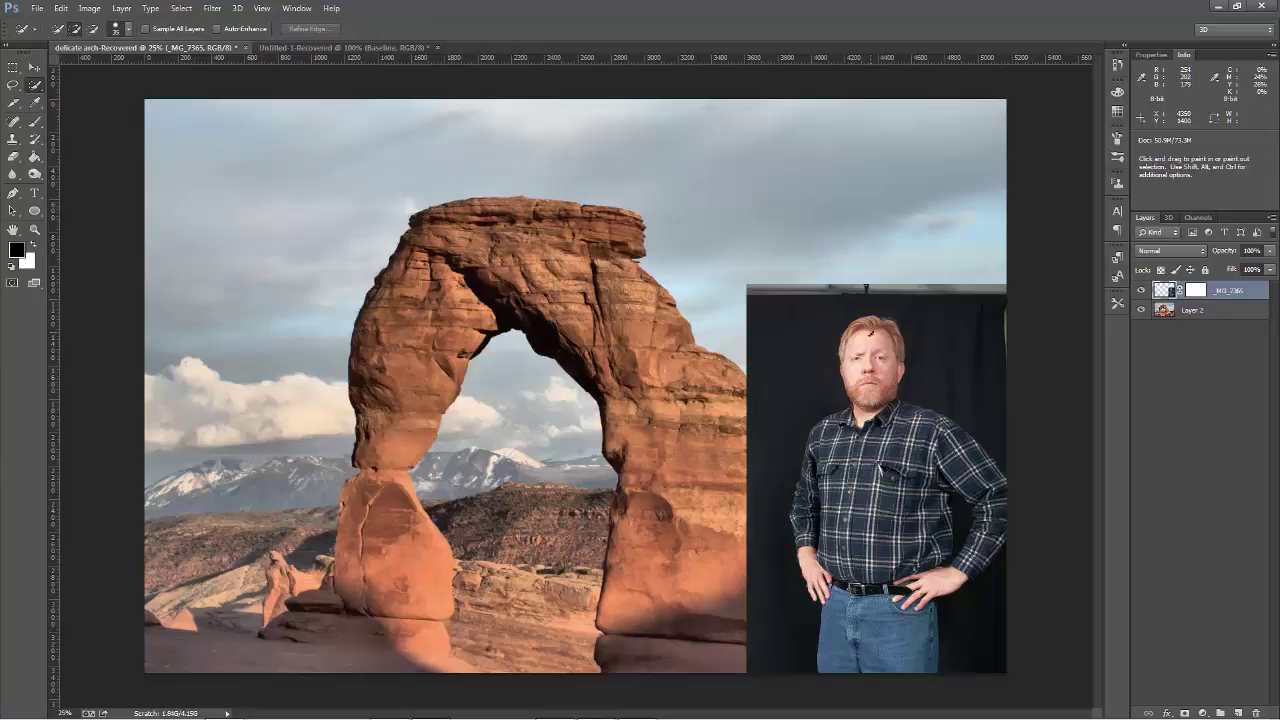
{"action": "mouse_move", "coordinate": [871, 338]}
{"action": "left_mouse_down"}
{"action": "mouse_move", "coordinate": [885, 515]}
{"action": "mouse_move", "coordinate": [848, 660]}
{"action": "mouse_move", "coordinate": [920, 650]}
{"action": "left_mouse_up"}
{"action": "mouse_move", "coordinate": [886, 584]}
{"action": "left_mouse_down"}
{"action": "mouse_move", "coordinate": [965, 575]}
{"action": "mouse_move", "coordinate": [998, 505]}
{"action": "mouse_move", "coordinate": [966, 455]}
{"action": "mouse_move", "coordinate": [912, 416]}
{"action": "mouse_move", "coordinate": [948, 426]}
{"action": "mouse_move", "coordinate": [951, 485]}
{"action": "left_mouse_up"}
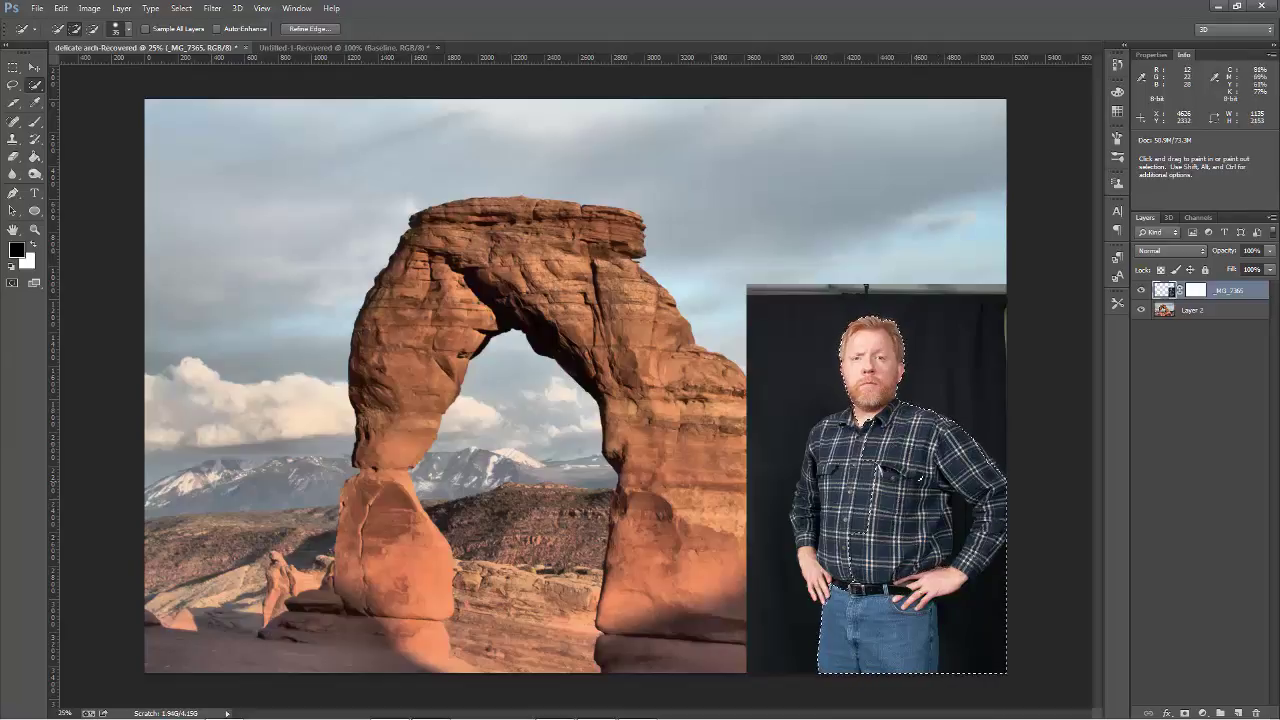
{"action": "mouse_move", "coordinate": [842, 486]}
{"action": "left_mouse_down"}
{"action": "mouse_move", "coordinate": [855, 500]}
{"action": "mouse_move", "coordinate": [848, 525]}
{"action": "mouse_move", "coordinate": [820, 468]}
{"action": "mouse_move", "coordinate": [795, 512]}
{"action": "mouse_move", "coordinate": [813, 584]}
{"action": "mouse_move", "coordinate": [838, 566]}
{"action": "left_mouse_up"}
{"action": "key", "text": "alt"}
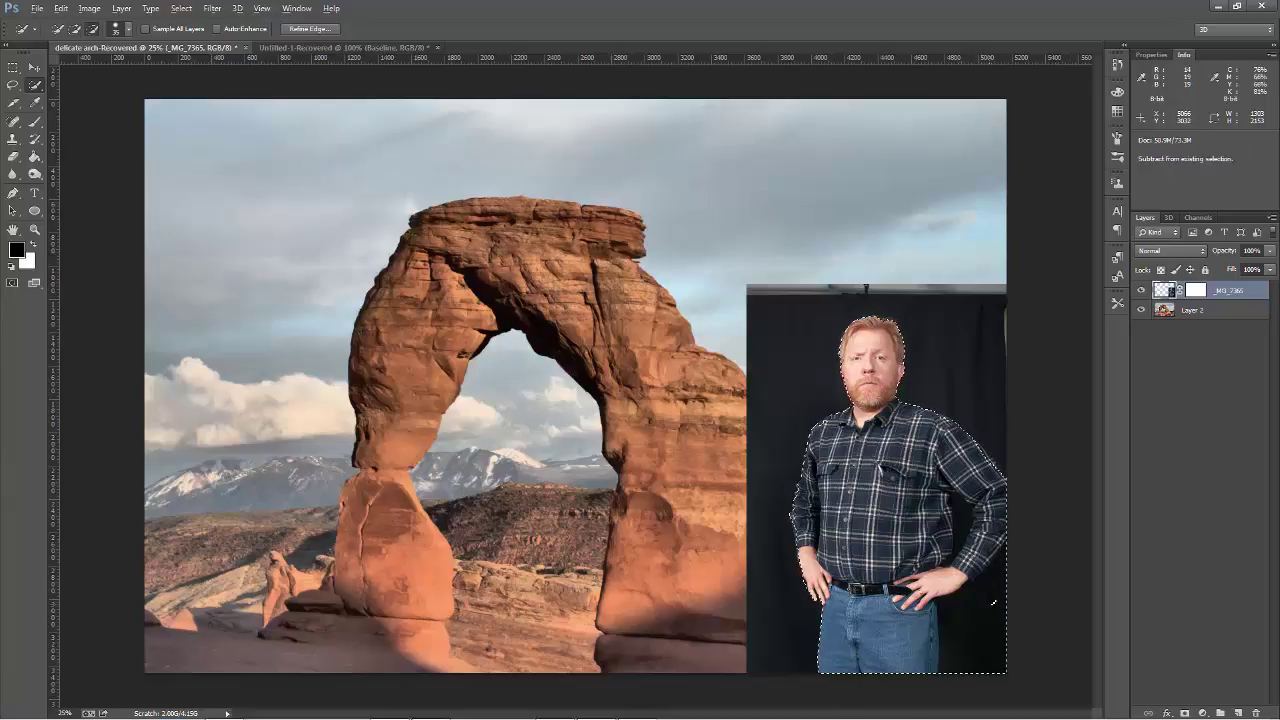
{"action": "left_click_drag", "start_coordinate": [1011, 620], "coordinate": [998, 641]}
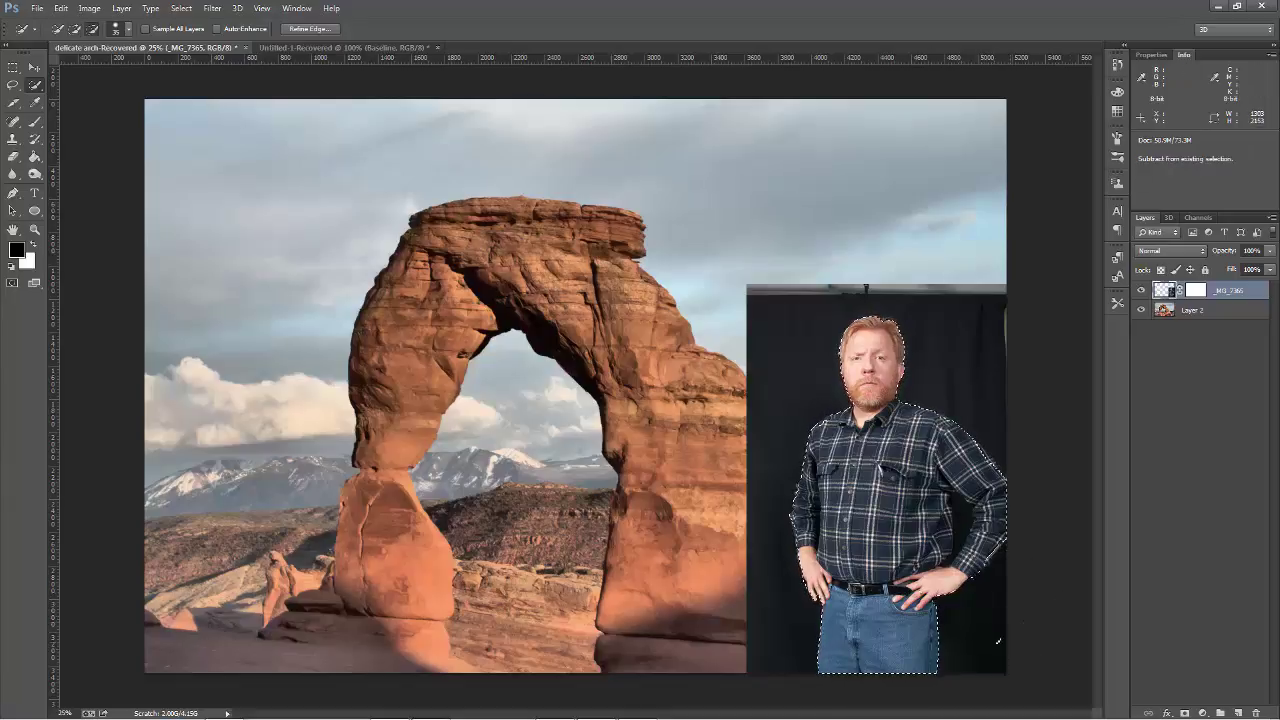
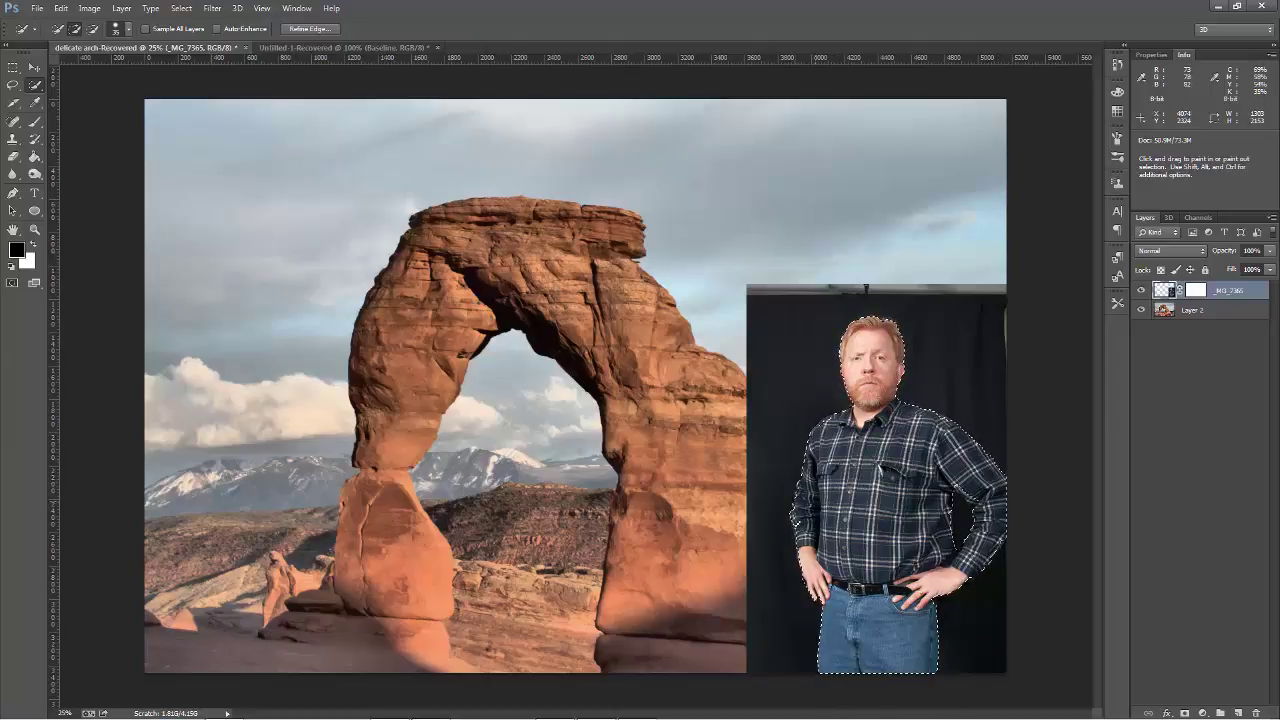
Step: Preview the man's selection on white in Refine Edge and cancel the dialog
{"action": "left_click", "coordinate": [309, 28]}
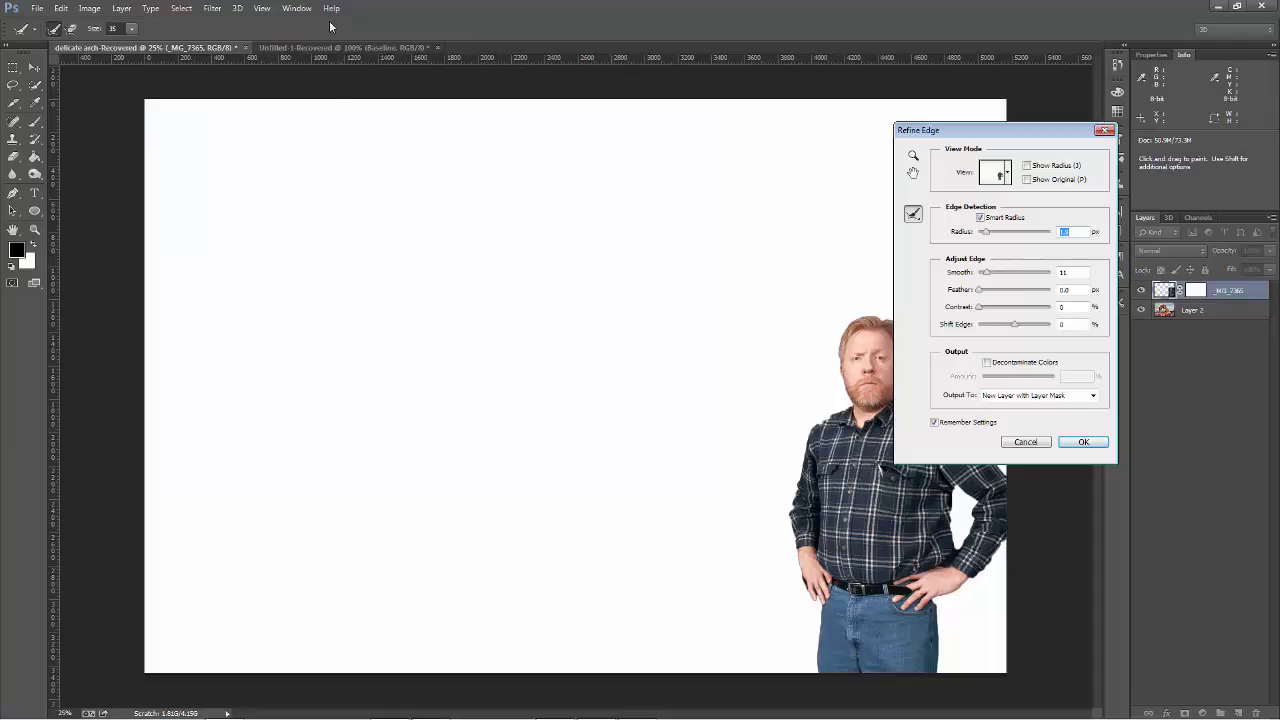
{"action": "left_click", "coordinate": [1046, 443]}
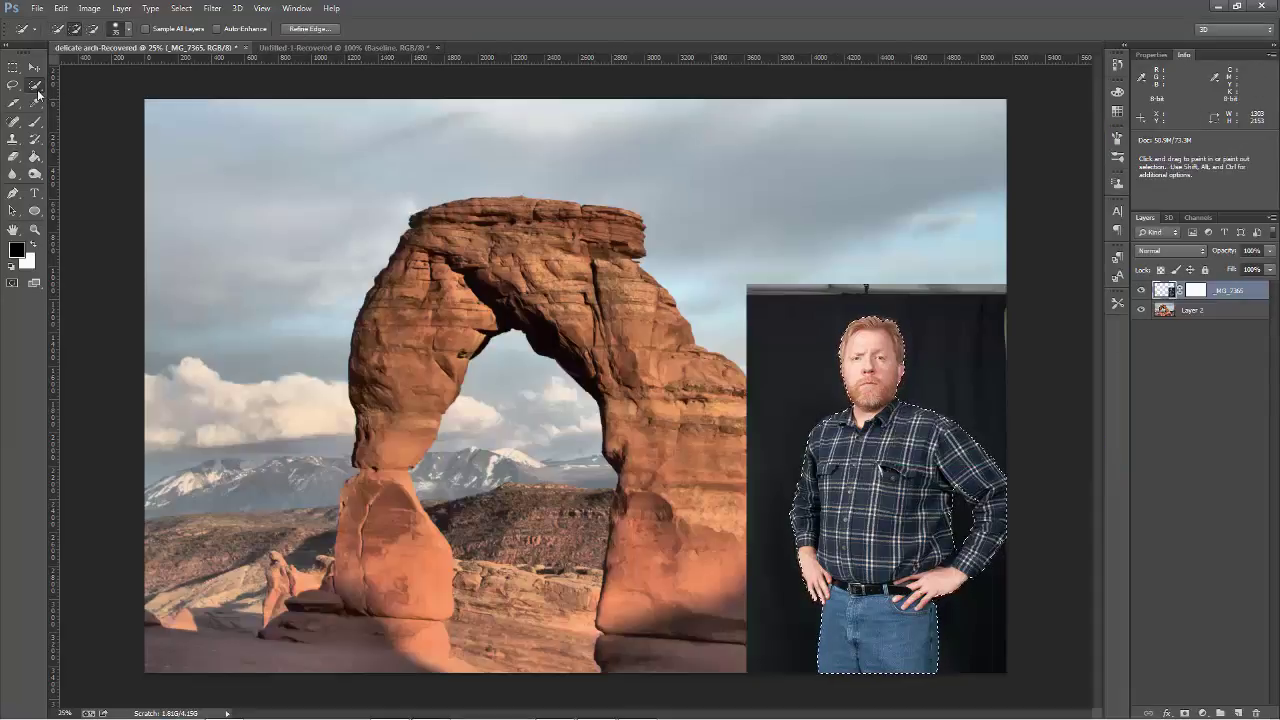
Step: Brush around the man's hair, shoulders, arms and jeans with the Refine Radius tool in Refine Edge, at size 60
{"action": "left_click", "coordinate": [311, 30]}
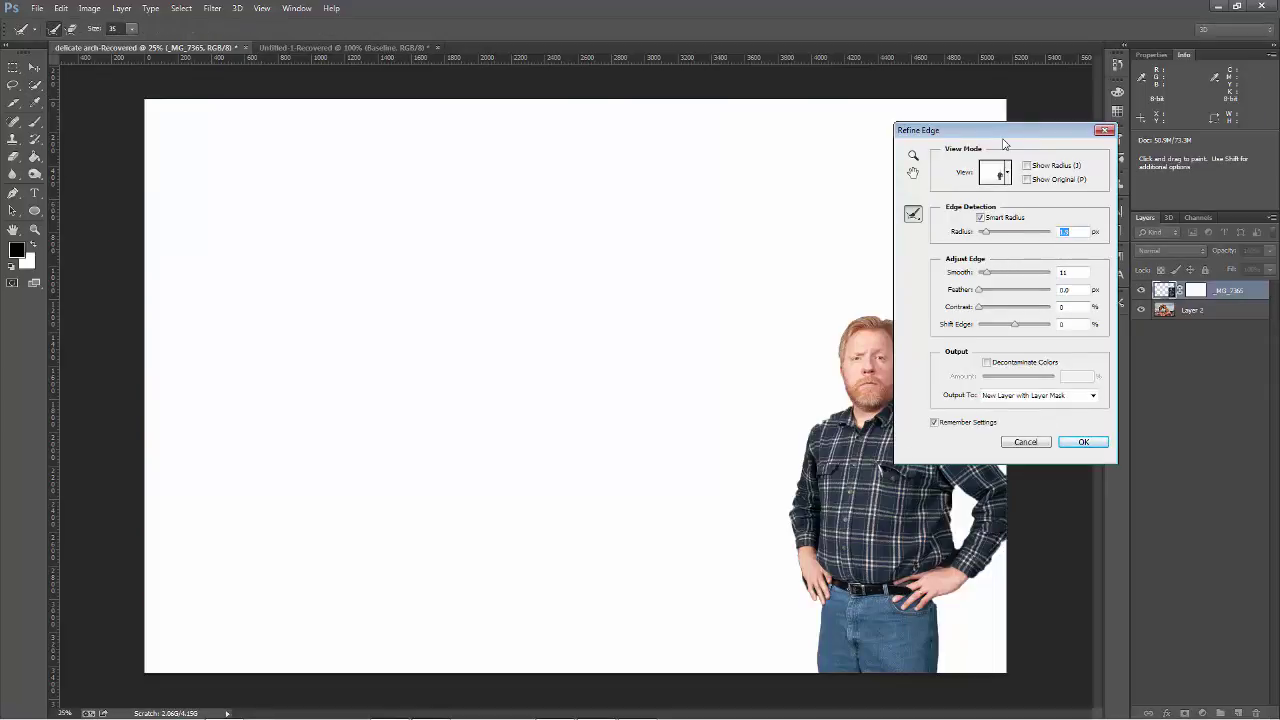
{"action": "left_click_drag", "start_coordinate": [1003, 135], "coordinate": [1149, 136]}
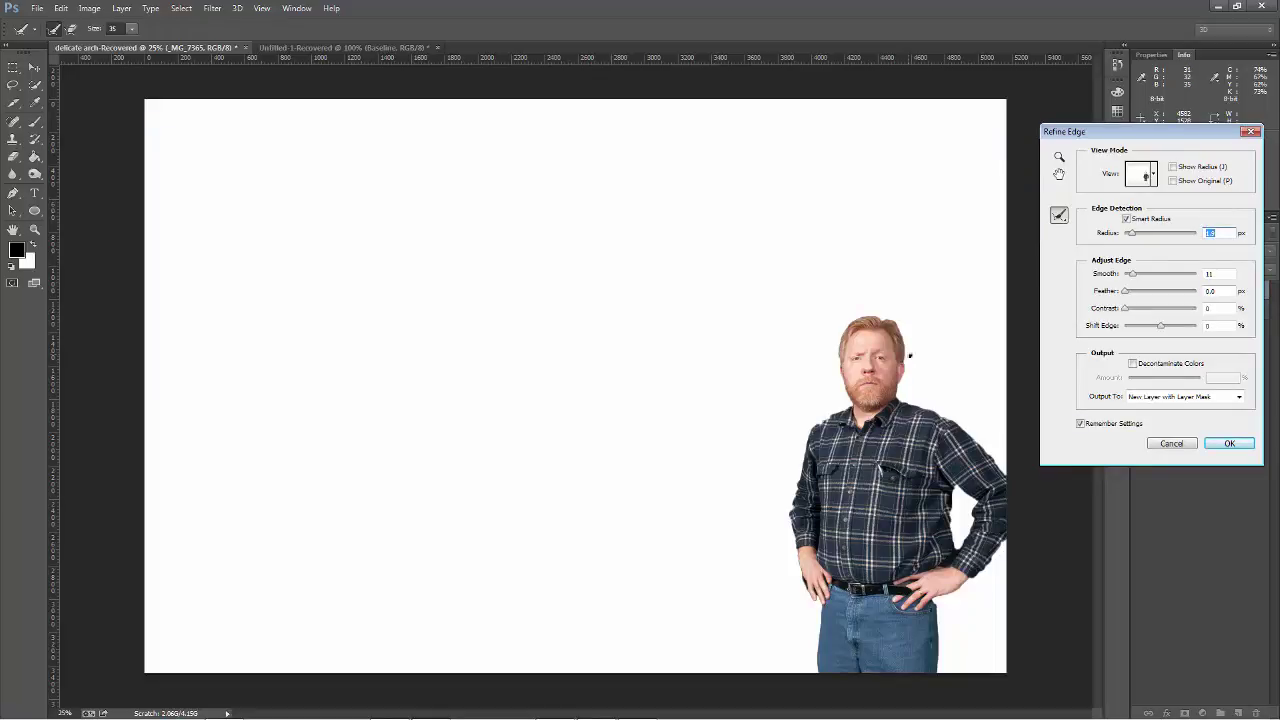
{"action": "key", "text": "bracketright"}
{"action": "mouse_move", "coordinate": [908, 358]}
{"action": "left_mouse_down"}
{"action": "mouse_move", "coordinate": [892, 319]}
{"action": "mouse_move", "coordinate": [853, 318]}
{"action": "mouse_move", "coordinate": [841, 359]}
{"action": "mouse_move", "coordinate": [853, 406]}
{"action": "mouse_move", "coordinate": [798, 453]}
{"action": "mouse_move", "coordinate": [789, 533]}
{"action": "mouse_move", "coordinate": [822, 602]}
{"action": "mouse_move", "coordinate": [815, 682]}
{"action": "left_mouse_up"}
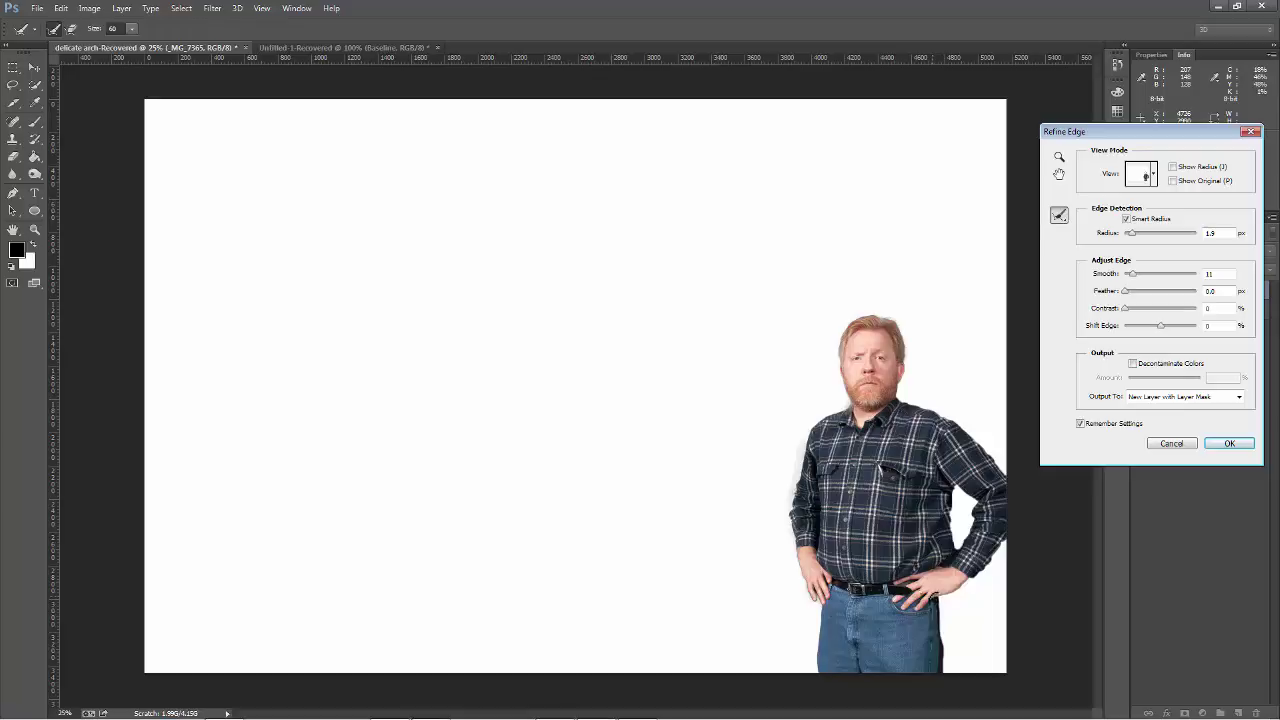
{"action": "left_click", "coordinate": [934, 598]}
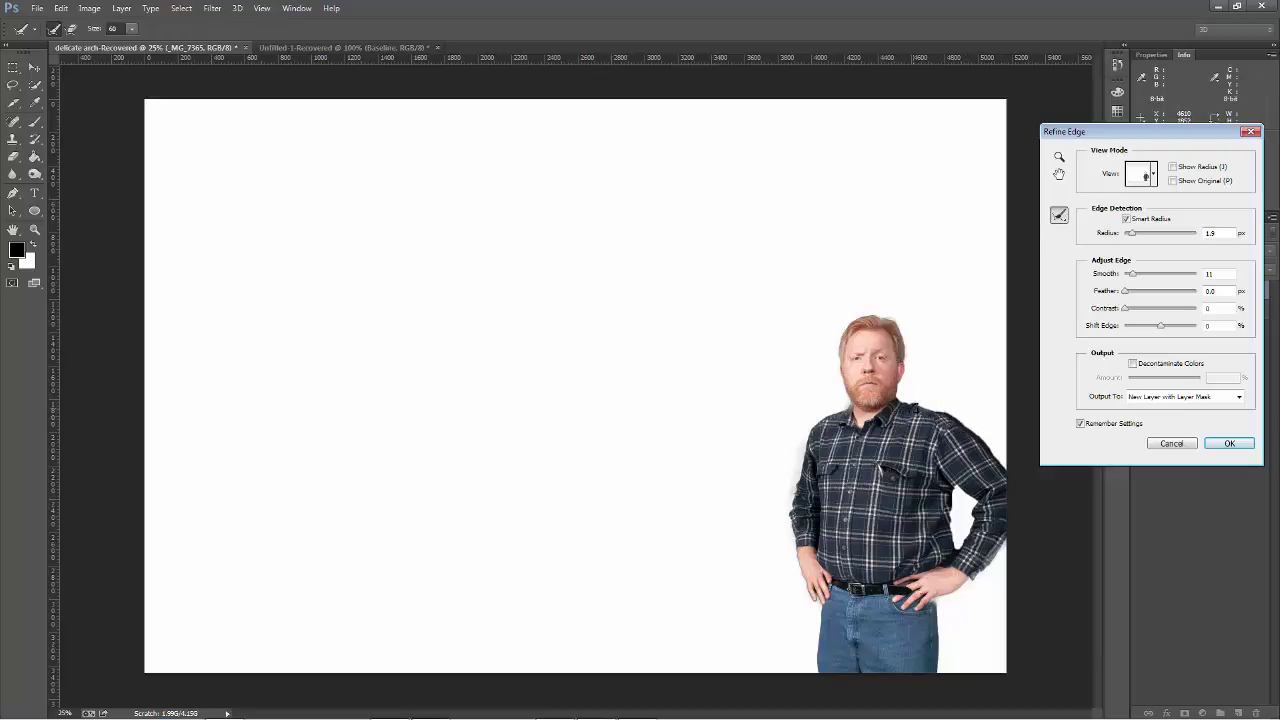
{"action": "left_click_drag", "start_coordinate": [902, 400], "coordinate": [946, 416]}
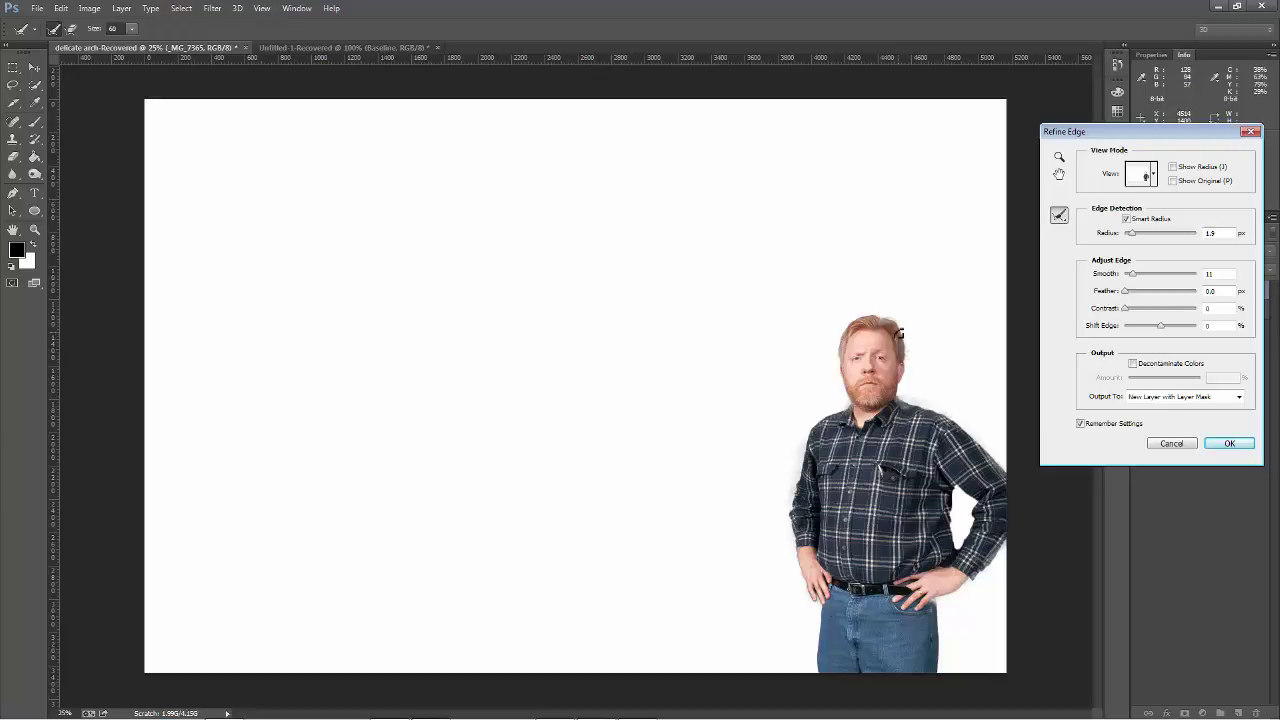
{"action": "left_click_drag", "start_coordinate": [892, 320], "coordinate": [900, 400]}
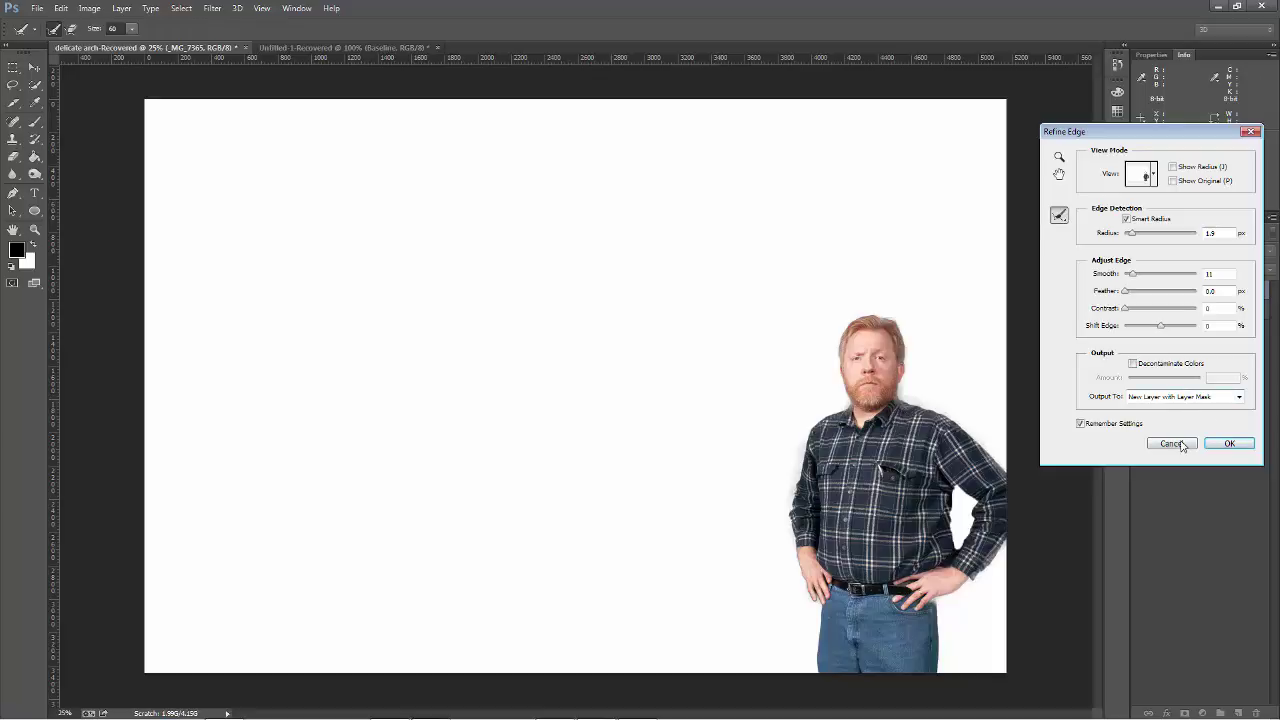
Step: Output the refined edge of the man as a selection and apply Refine Edge
{"action": "left_click", "coordinate": [1239, 398]}
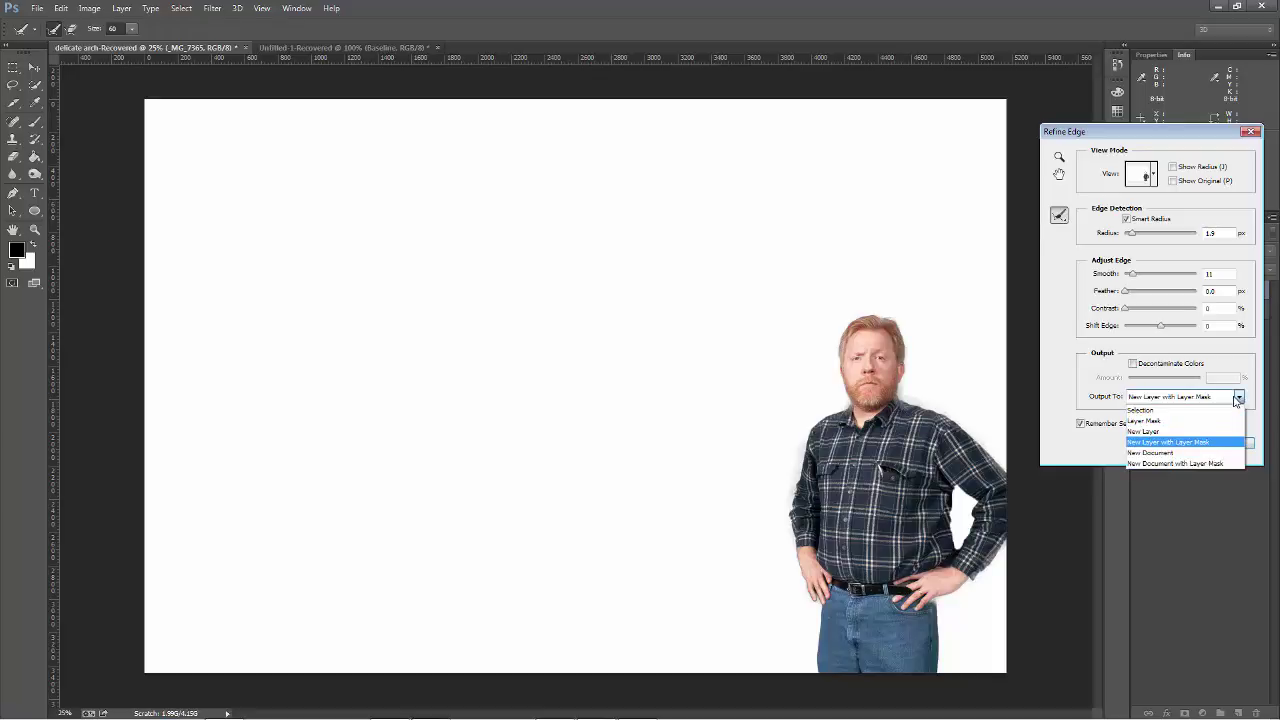
{"action": "left_click", "coordinate": [1180, 411]}
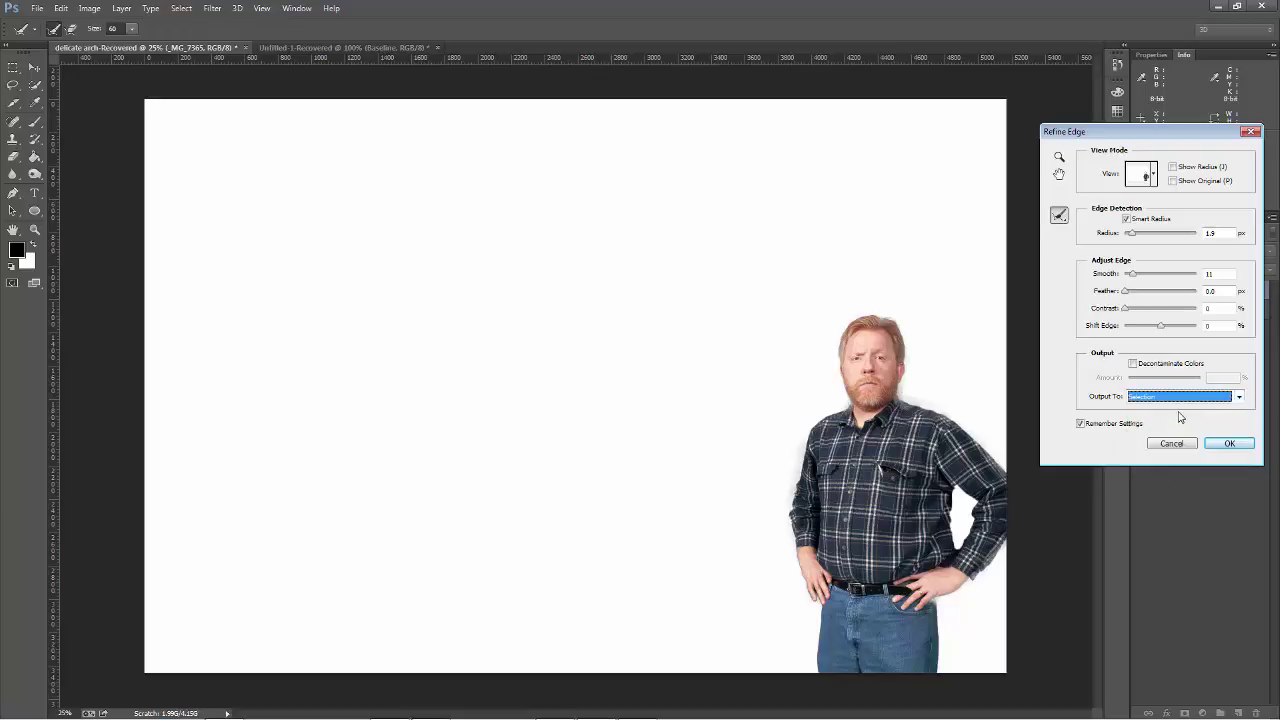
{"action": "left_click", "coordinate": [1229, 444]}
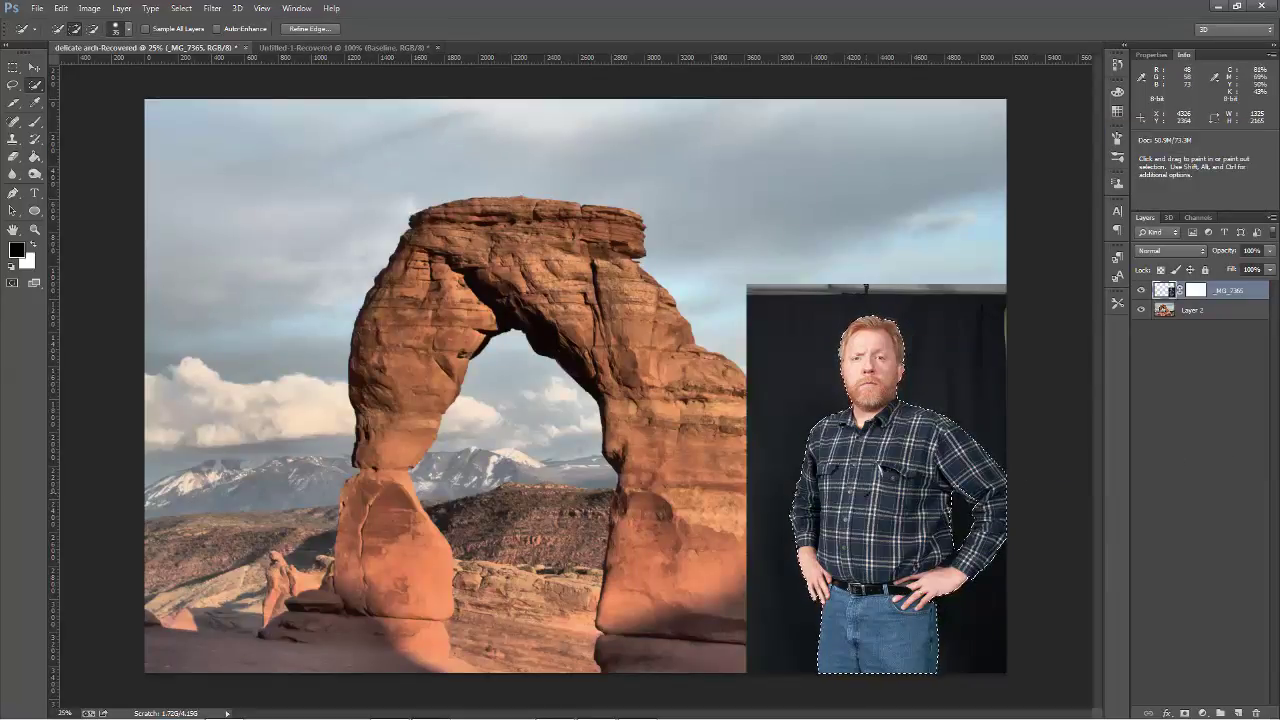
Step: Invert the man's selection with the Lasso tool active
{"action": "left_click", "coordinate": [13, 84]}
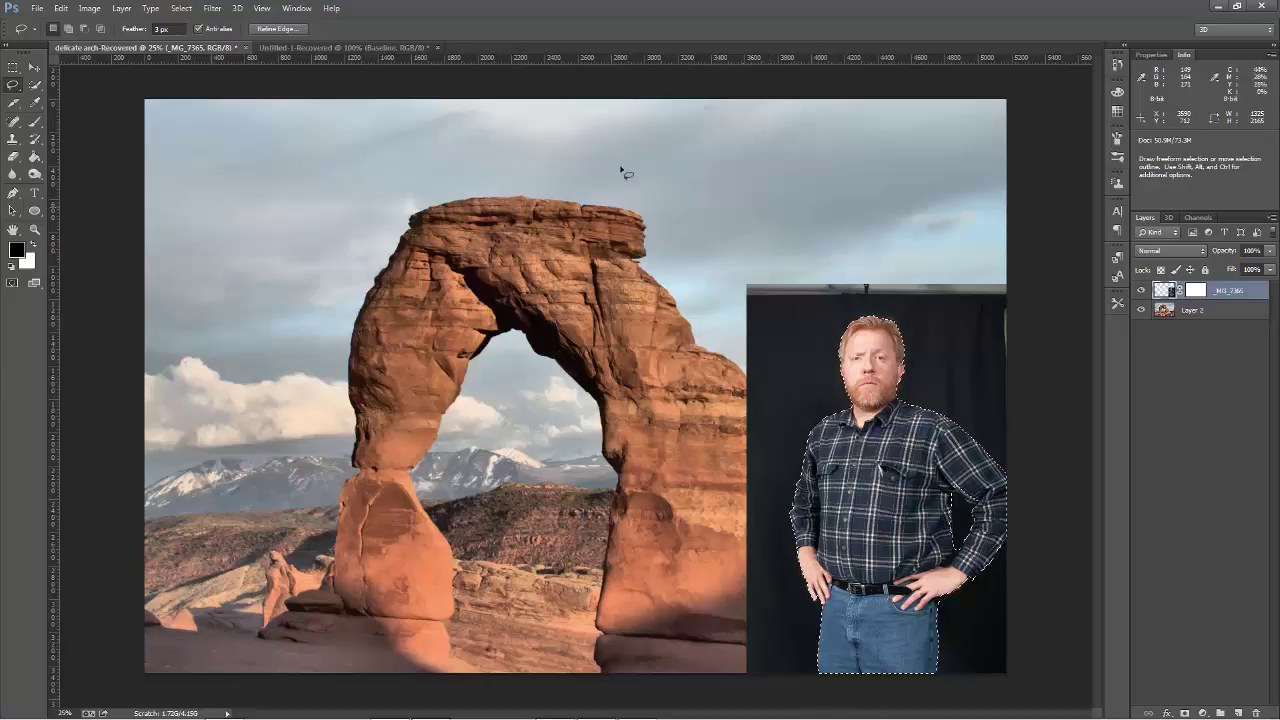
{"action": "left_click", "coordinate": [181, 9]}
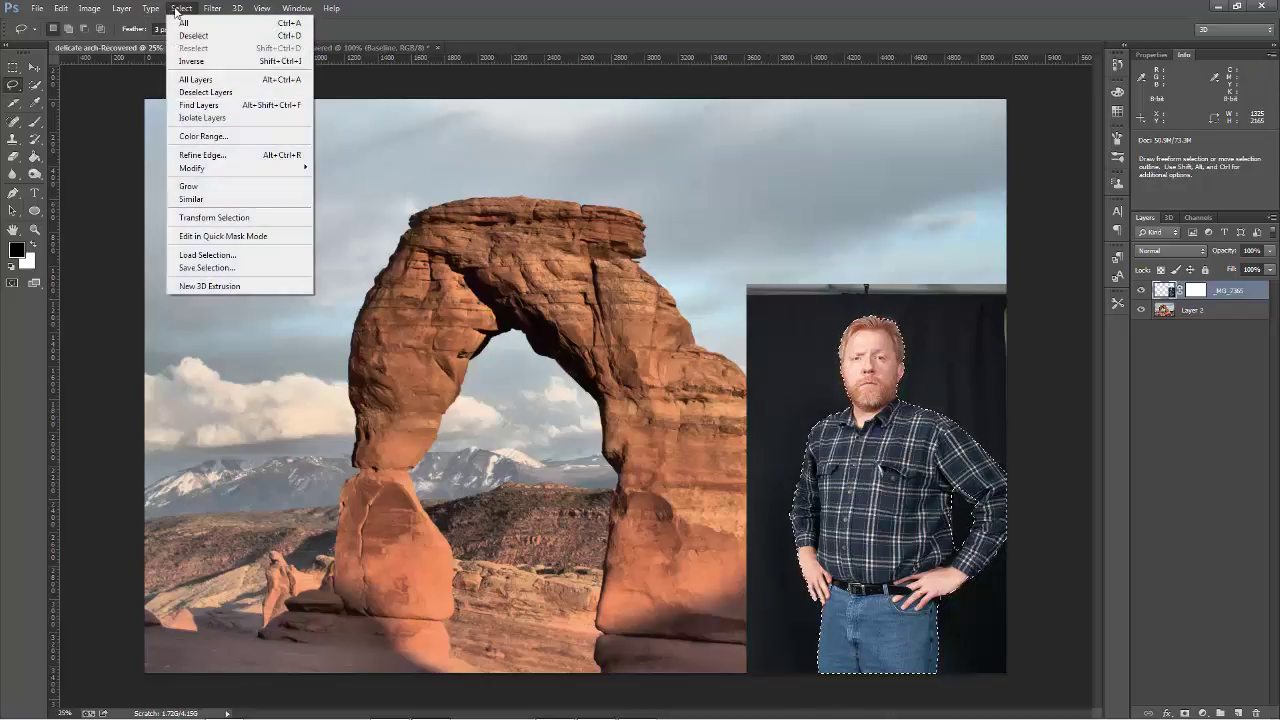
{"action": "left_click", "coordinate": [204, 62]}
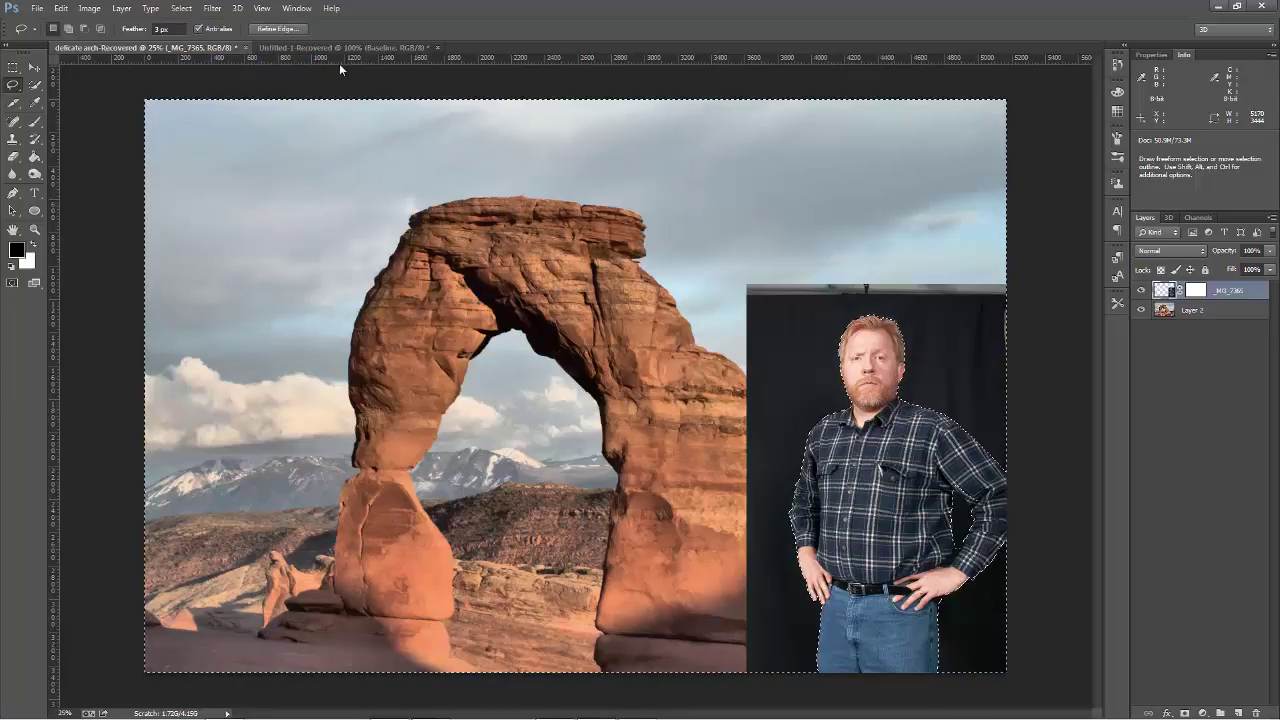
Step: Paint black on the portrait's layer mask over the studio backdrop around the man, and deselect
{"action": "left_click", "coordinate": [1193, 291]}
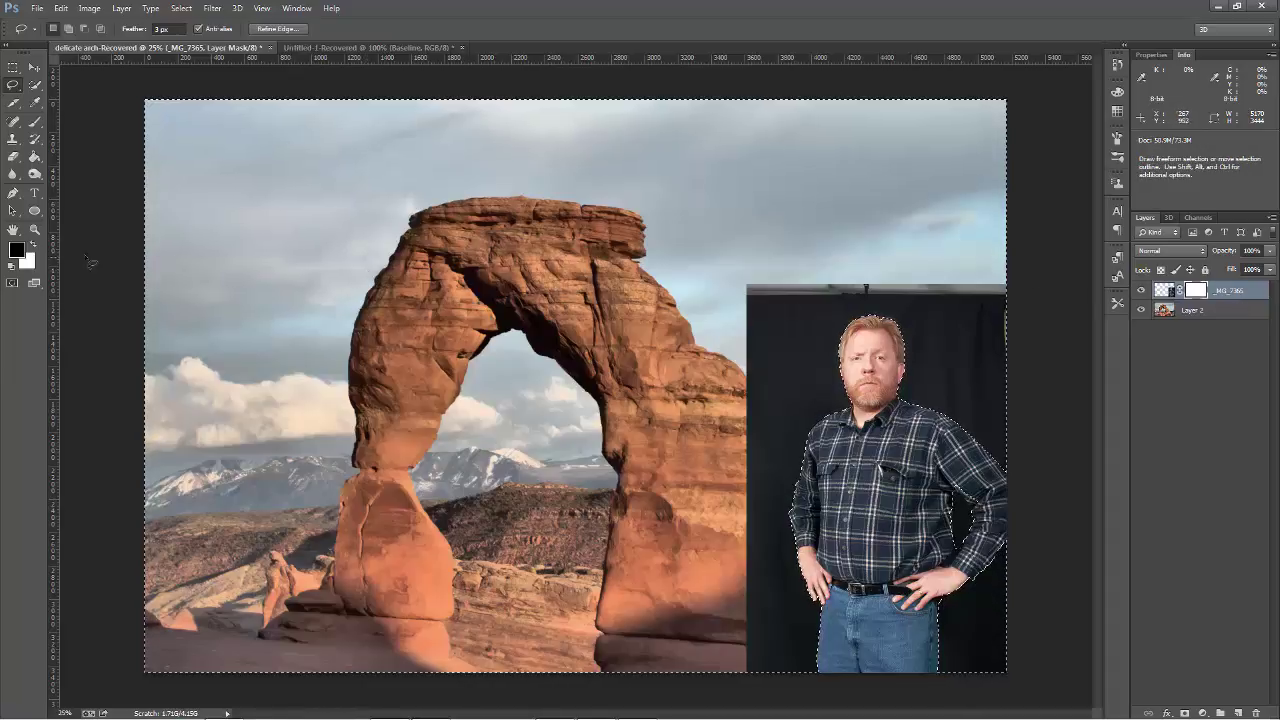
{"action": "key", "text": "b"}
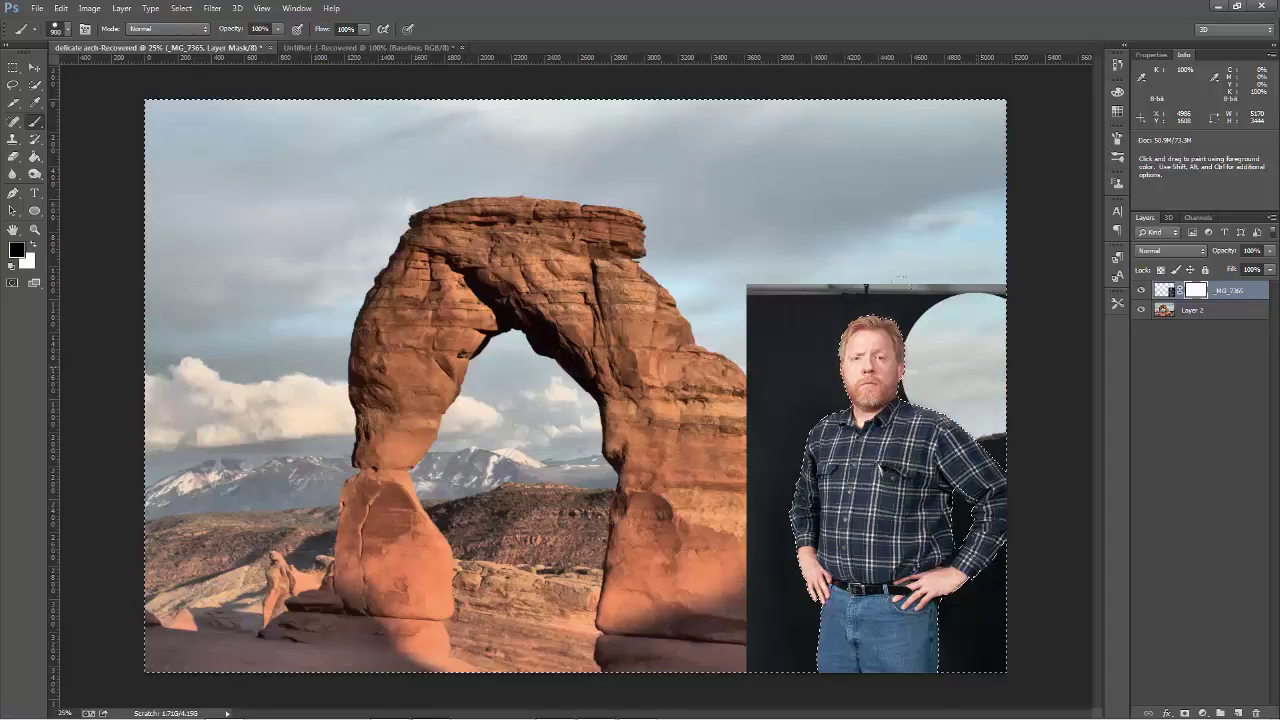
{"action": "mouse_move", "coordinate": [819, 245]}
{"action": "left_mouse_down"}
{"action": "mouse_move", "coordinate": [749, 286]}
{"action": "mouse_move", "coordinate": [722, 320]}
{"action": "mouse_move", "coordinate": [755, 597]}
{"action": "left_mouse_up"}
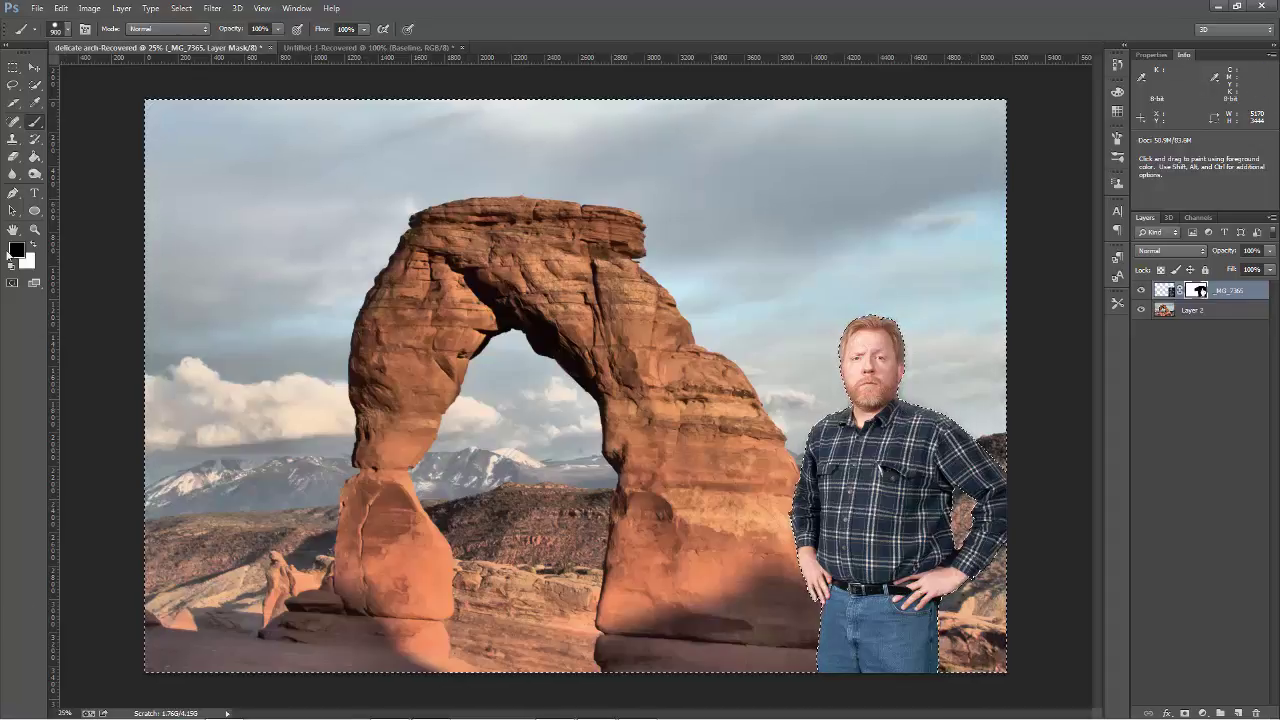
{"action": "left_click", "coordinate": [34, 68]}
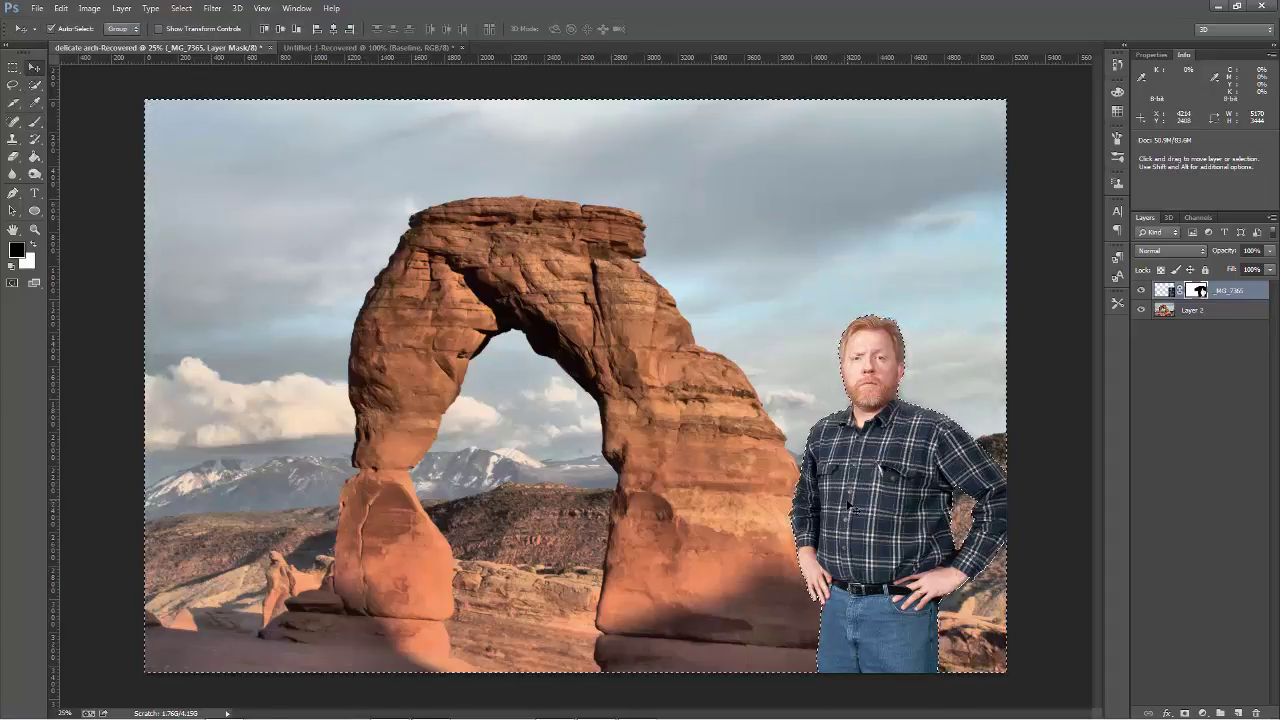
{"action": "key", "text": "ctrl+d"}
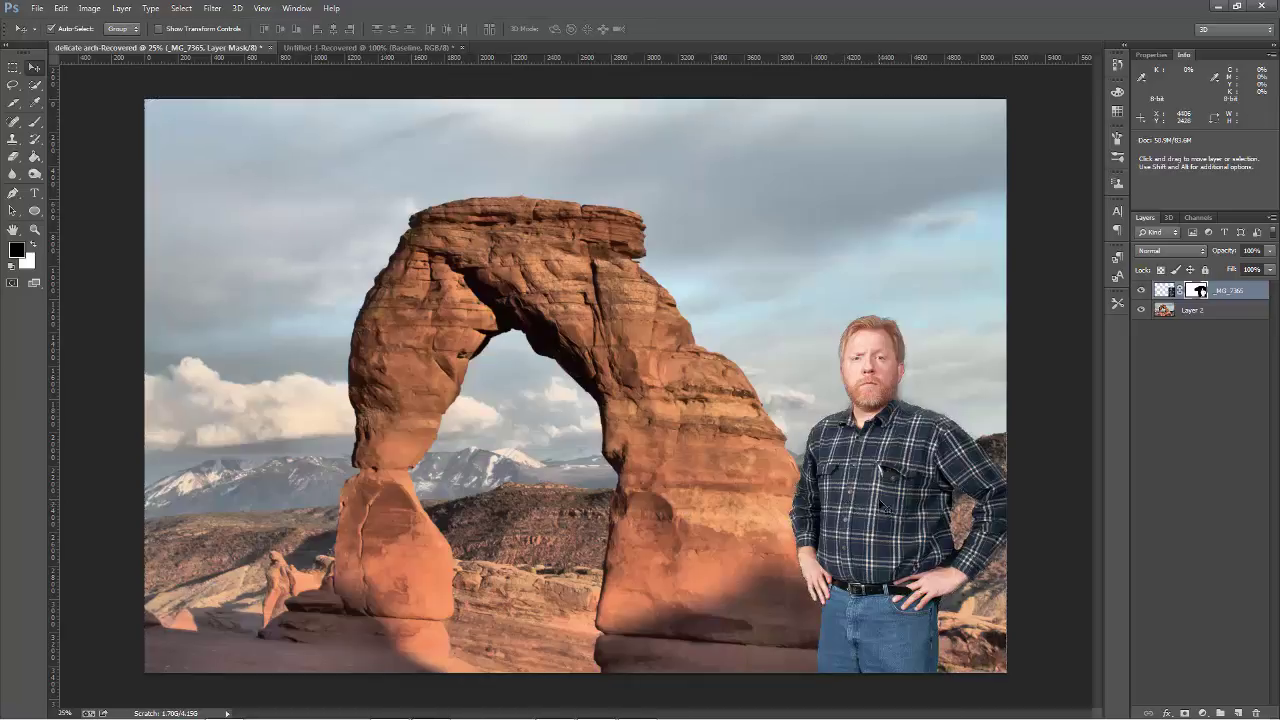
{"action": "mouse_move", "coordinate": [881, 504]}
{"action": "left_mouse_down"}
{"action": "mouse_move", "coordinate": [840, 498]}
{"action": "mouse_move", "coordinate": [886, 503]}
{"action": "left_mouse_up"}
Step: Paint white on the layer mask with the Brush tool along the collar and shoulder below the man's visible ear
{"action": "left_click", "coordinate": [34, 229]}
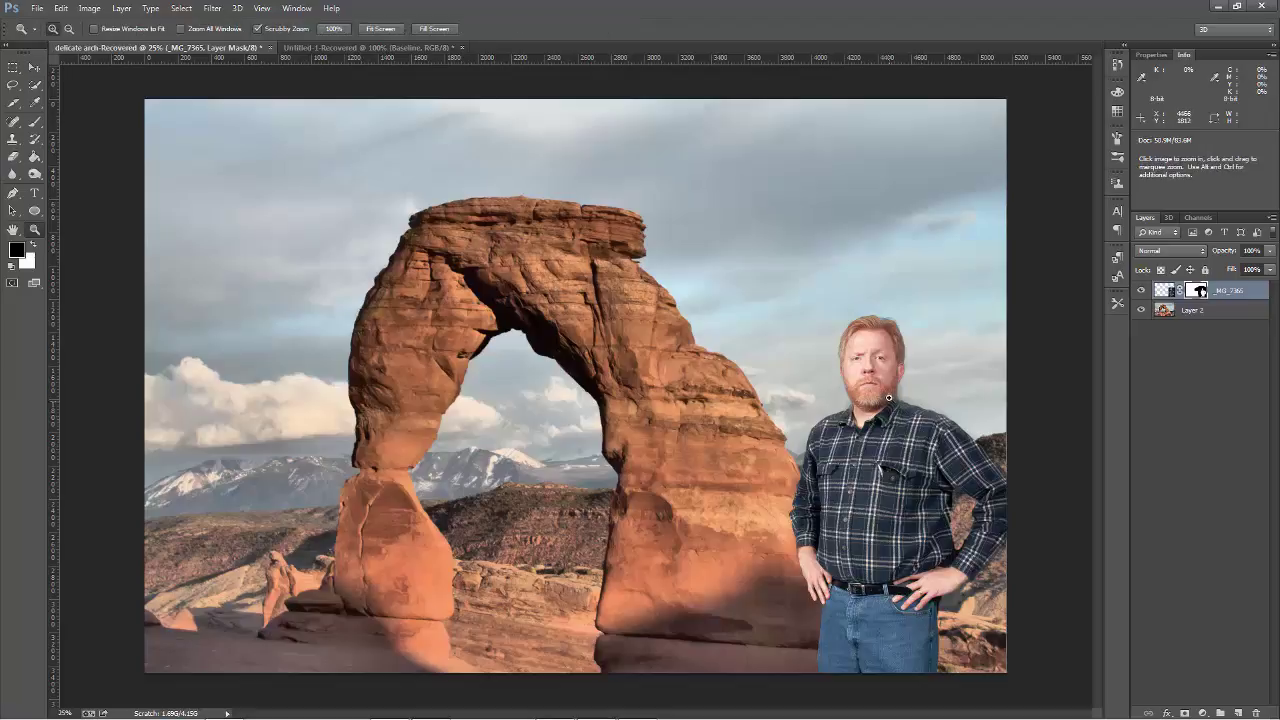
{"action": "left_click_drag", "start_coordinate": [888, 398], "coordinate": [959, 400]}
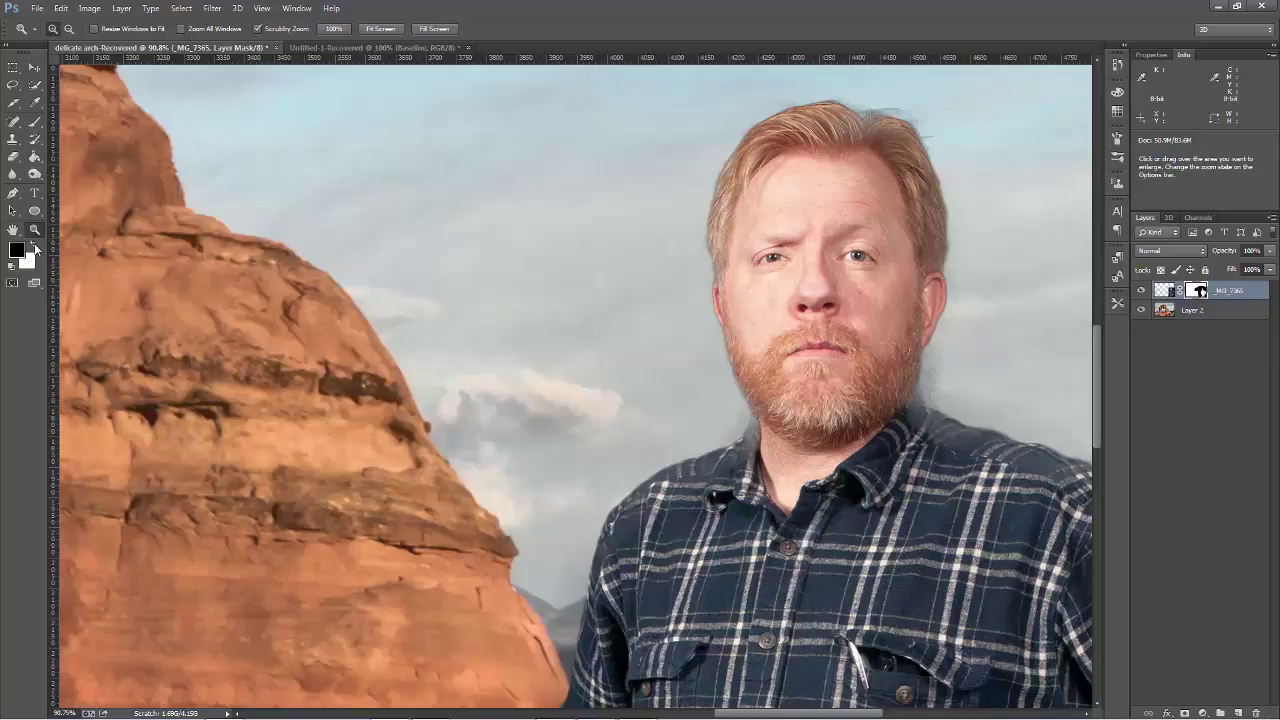
{"action": "left_click", "coordinate": [34, 246]}
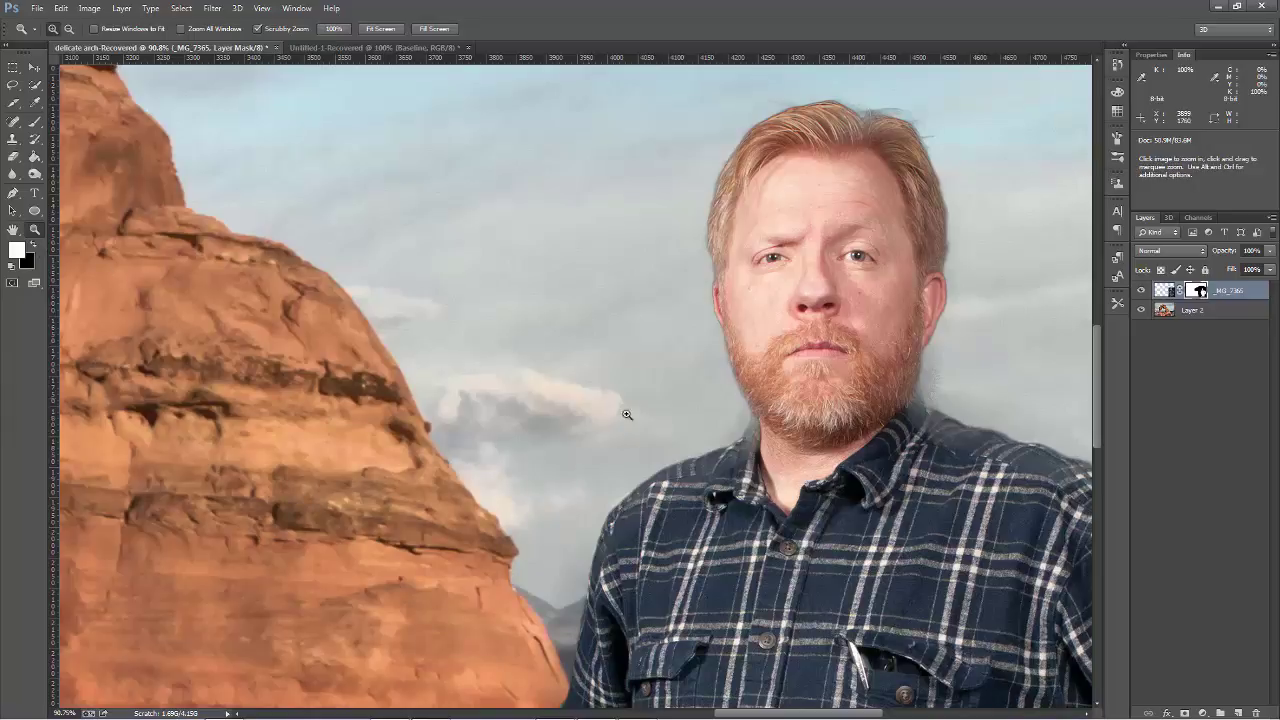
{"action": "left_click", "coordinate": [35, 121]}
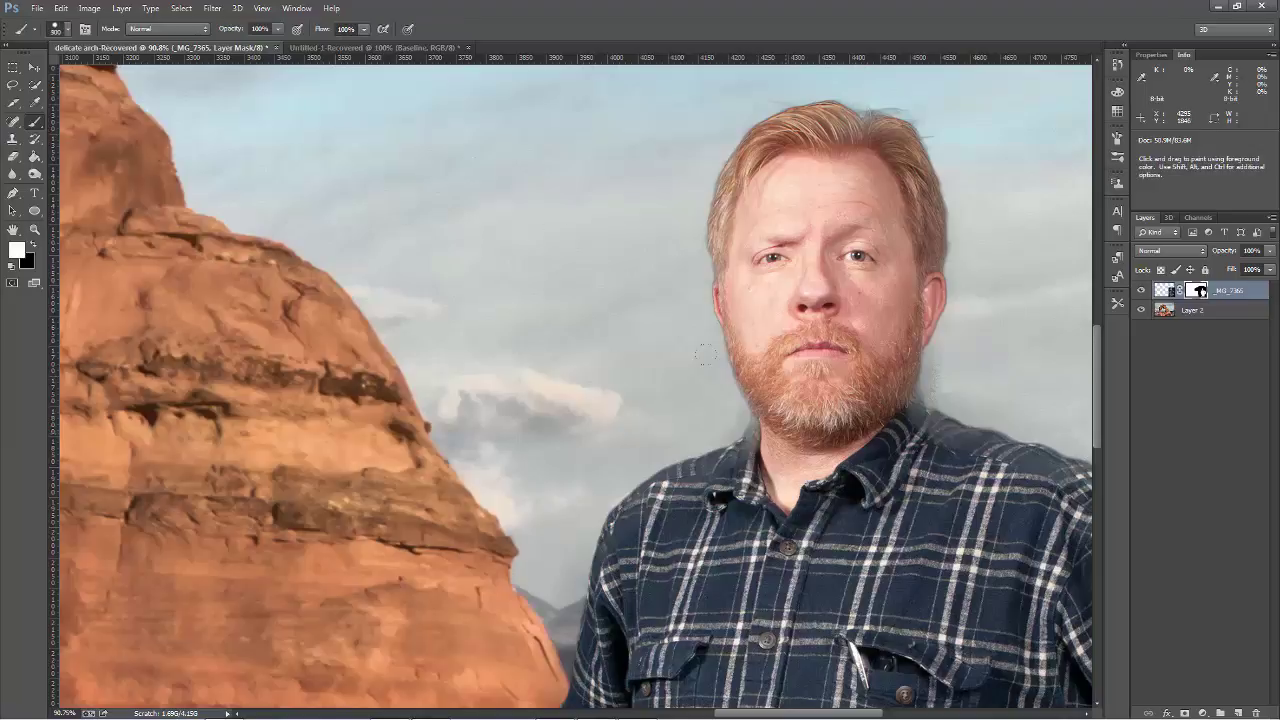
{"action": "mouse_move", "coordinate": [905, 385]}
{"action": "left_mouse_down"}
{"action": "mouse_move", "coordinate": [945, 440]}
{"action": "mouse_move", "coordinate": [1066, 470]}
{"action": "left_mouse_up"}
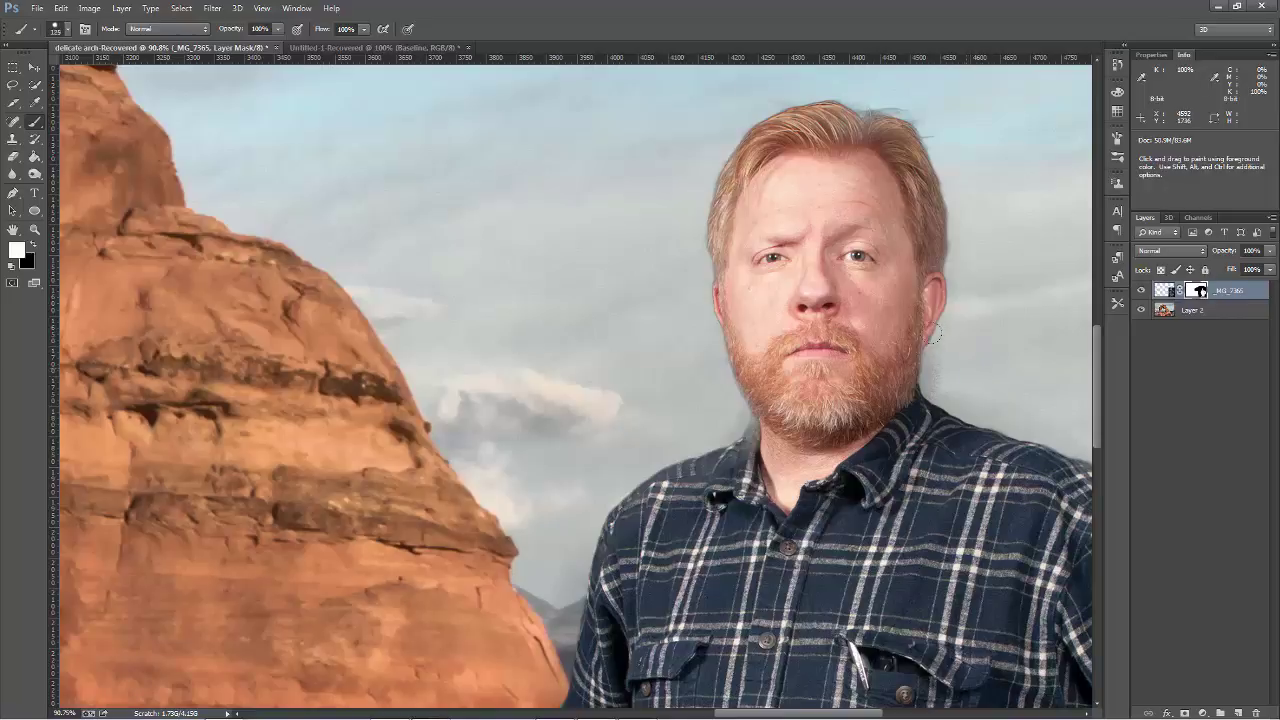
Step: Hide the leftover backdrop between the ear and the collar with a smaller 80 px black brush on the mask
{"action": "key", "text": "bracketleft"}
{"action": "key", "text": "x"}
{"action": "left_click_drag", "start_coordinate": [940, 372], "coordinate": [946, 390]}
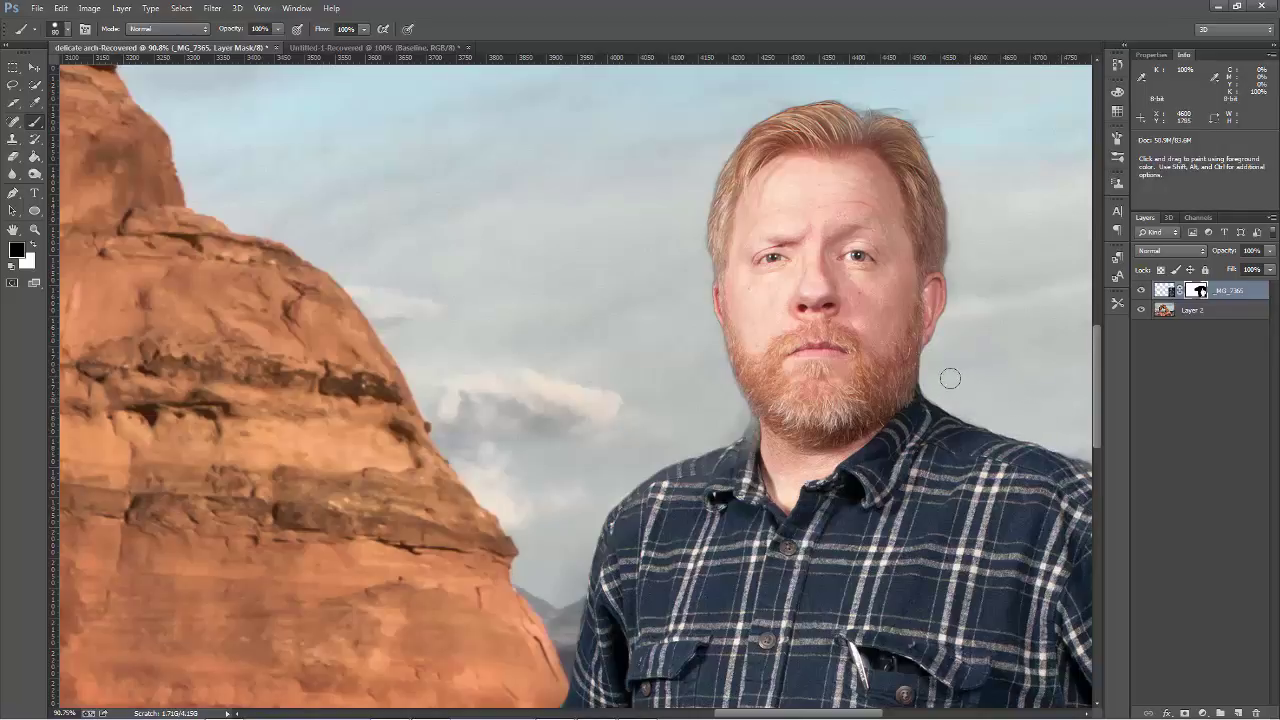
Step: Lower the brush hardness and touch up the mask along the bent arm's shoulder, painting white to restore the shirt's edge
{"action": "key", "text": "space"}
{"action": "left_click_drag", "start_coordinate": [983, 477], "coordinate": [845, 399]}
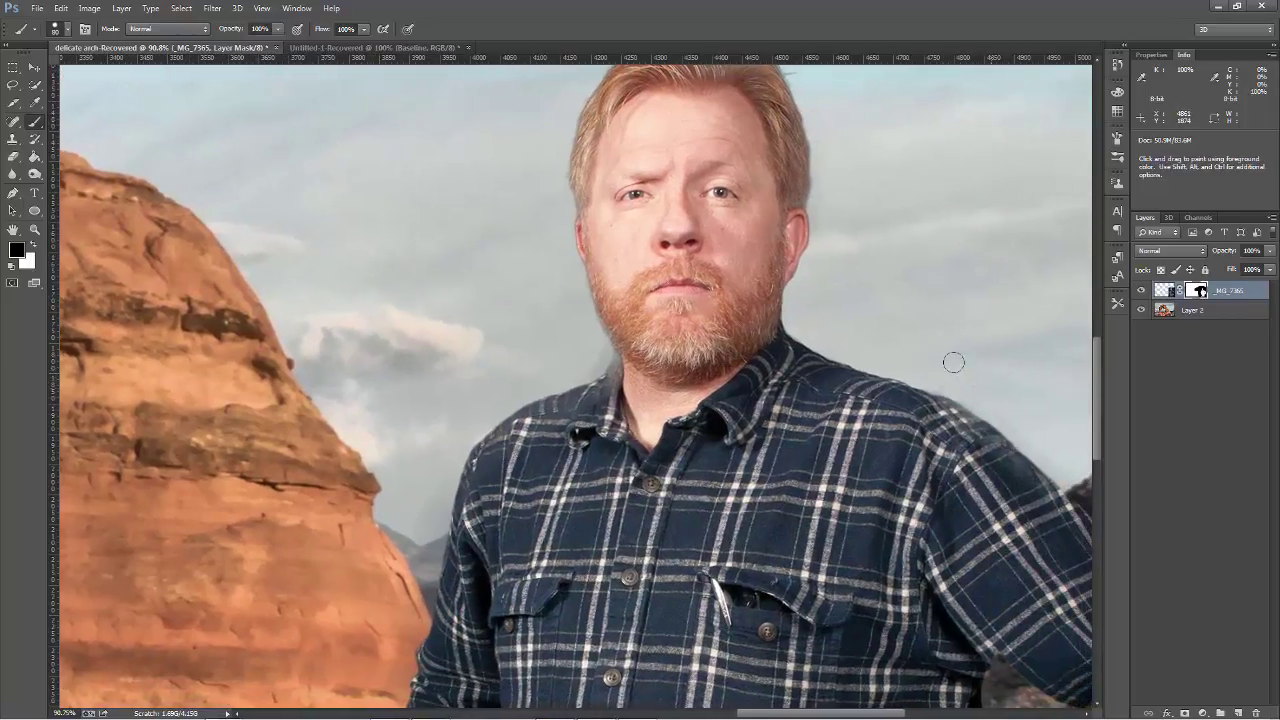
{"action": "left_click", "coordinate": [66, 33]}
{"action": "left_click_drag", "start_coordinate": [151, 107], "coordinate": [87, 108]}
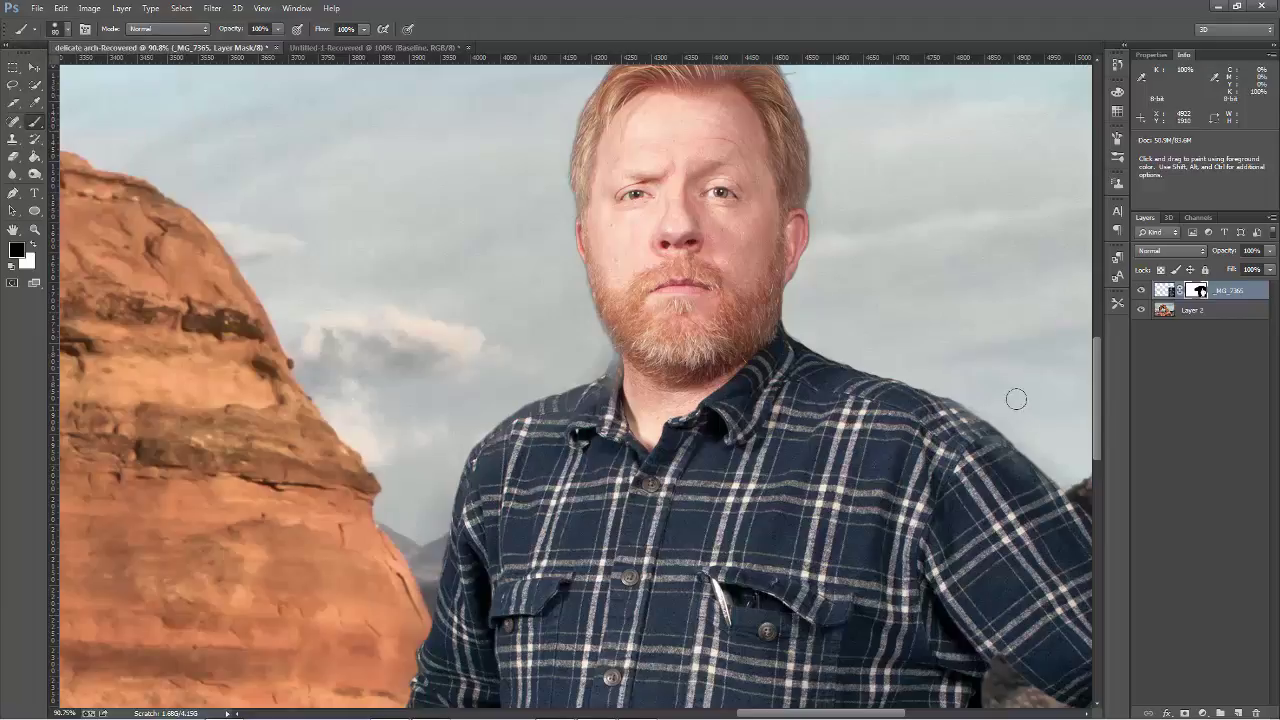
{"action": "left_click", "coordinate": [31, 244]}
{"action": "mouse_move", "coordinate": [903, 384]}
{"action": "left_mouse_down"}
{"action": "mouse_move", "coordinate": [935, 392]}
{"action": "mouse_move", "coordinate": [1030, 476]}
{"action": "left_mouse_up"}
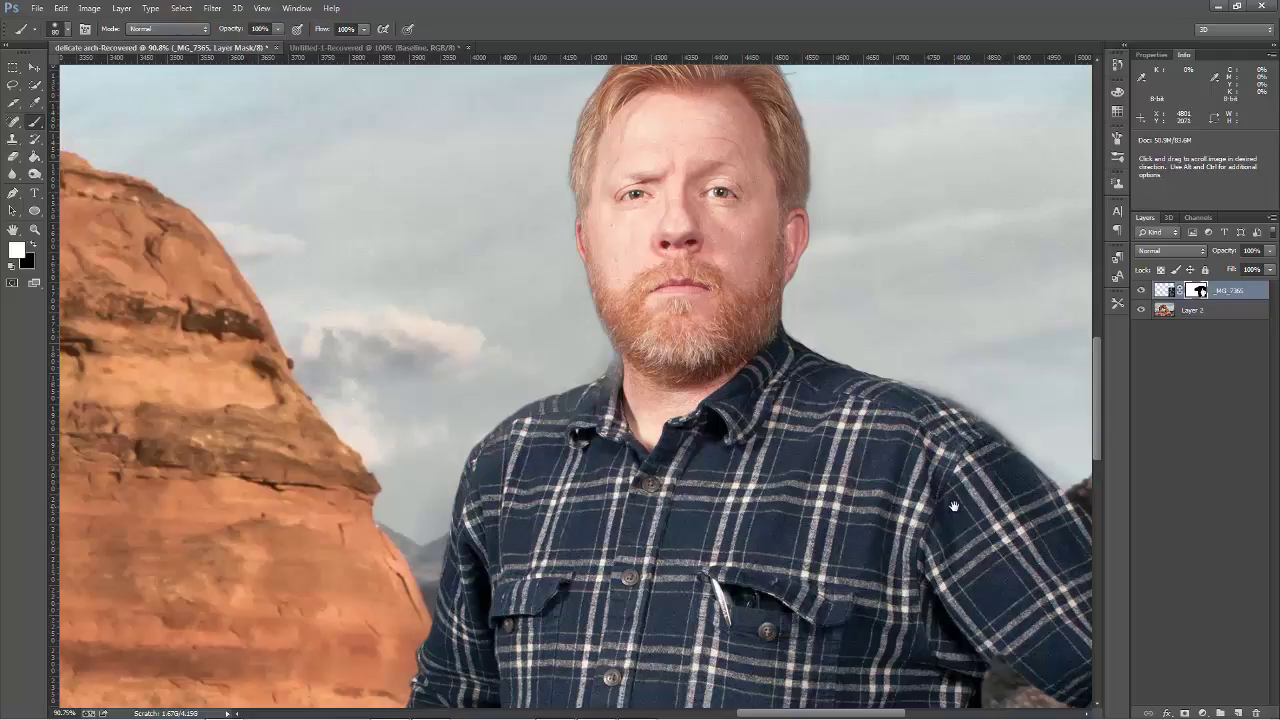
Step: Dab white on the mask inside the gap of the bent arm and cover the dab again with black
{"action": "left_click_drag", "start_coordinate": [950, 505], "coordinate": [694, 334]}
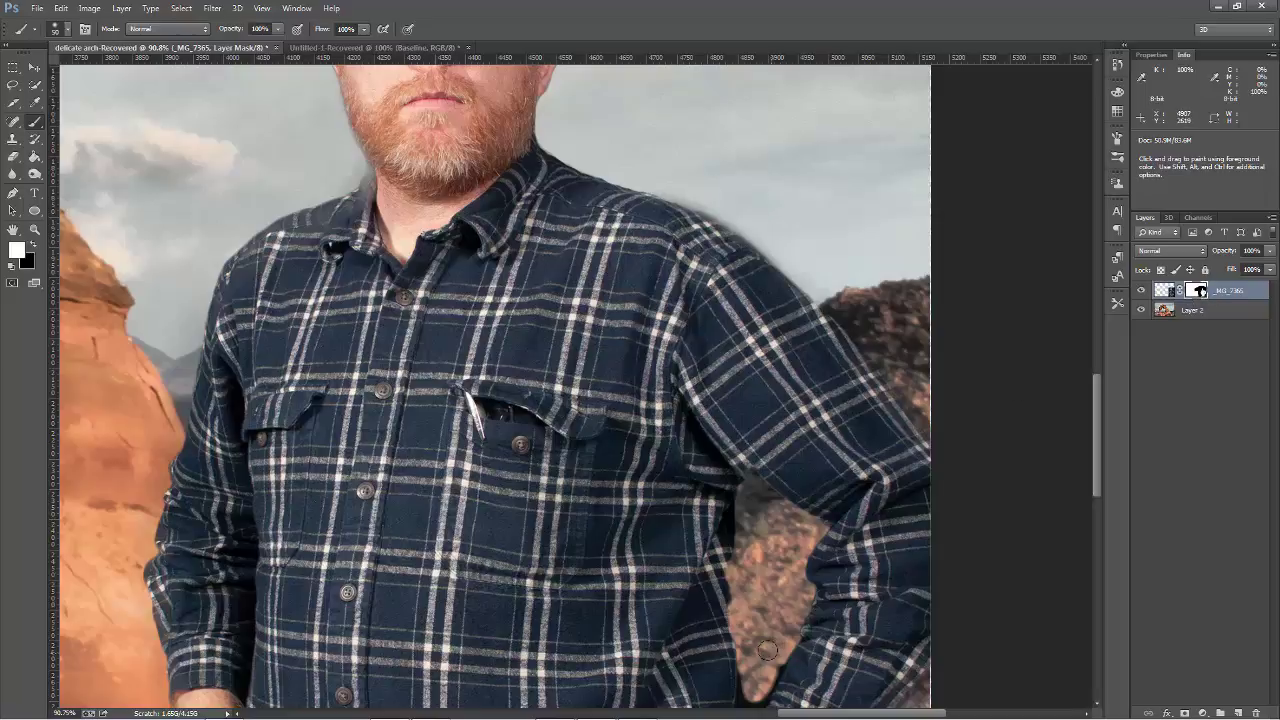
{"action": "left_click_drag", "start_coordinate": [767, 651], "coordinate": [768, 658]}
{"action": "key", "text": "x"}
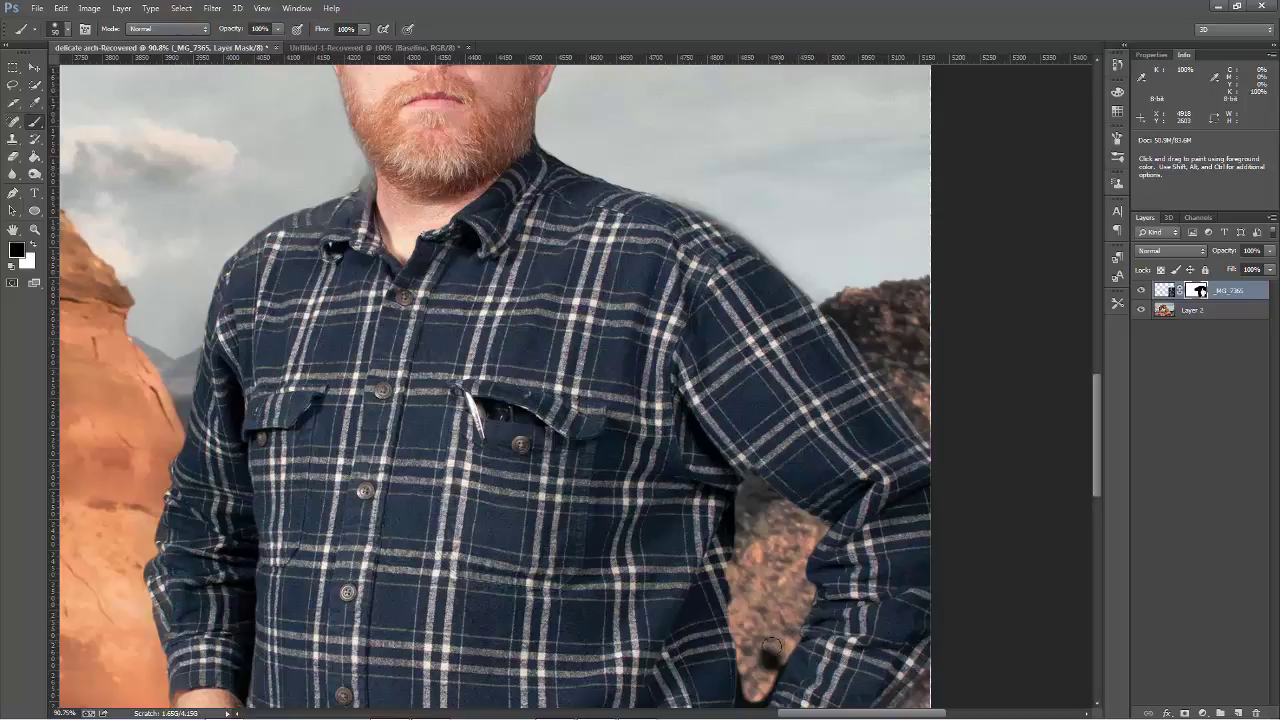
{"action": "mouse_move", "coordinate": [776, 640]}
{"action": "left_mouse_down"}
{"action": "mouse_move", "coordinate": [753, 686]}
{"action": "mouse_move", "coordinate": [744, 652]}
{"action": "mouse_move", "coordinate": [758, 617]}
{"action": "left_mouse_up"}
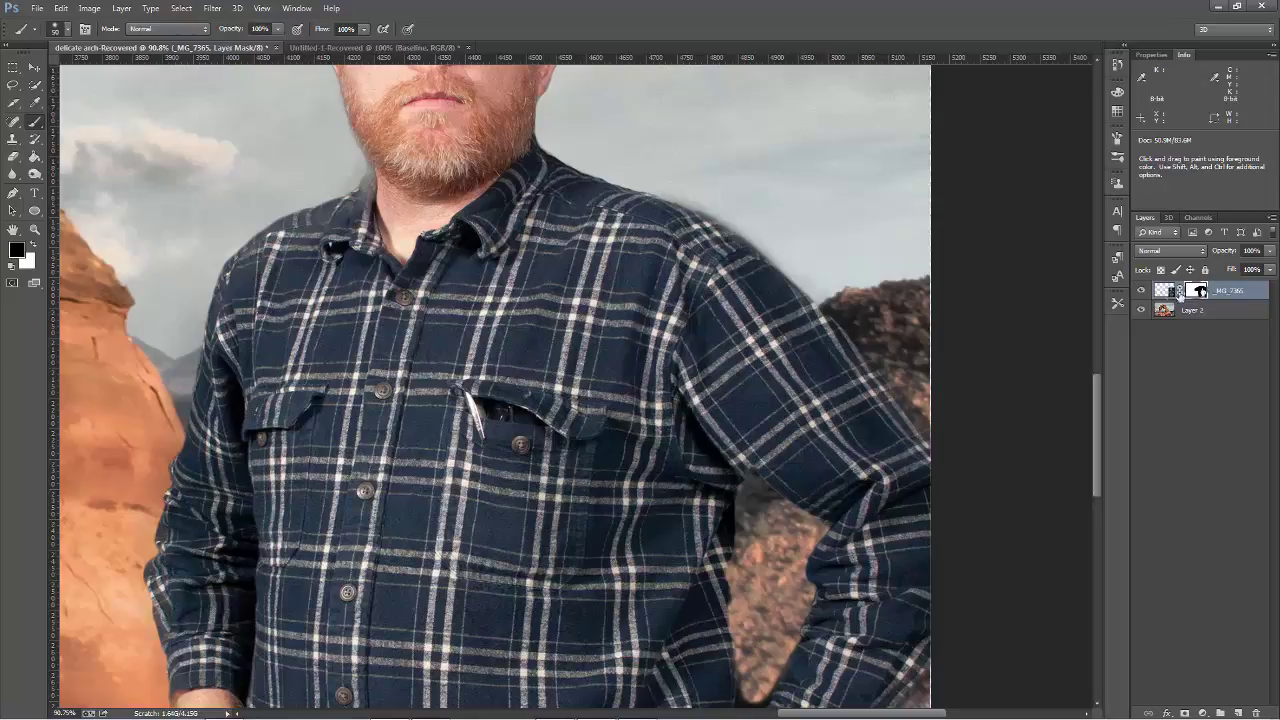
Step: Paint black on the layer mask with a 25 px brush over the backdrop remnants at the arm gap's lower corner and beside the jeans
{"action": "left_click", "coordinate": [1165, 292]}
{"action": "left_click", "coordinate": [1197, 291]}
{"action": "scroll", "coordinate": [1200, 291], "scroll_direction": "down", "scroll_amount": 5}
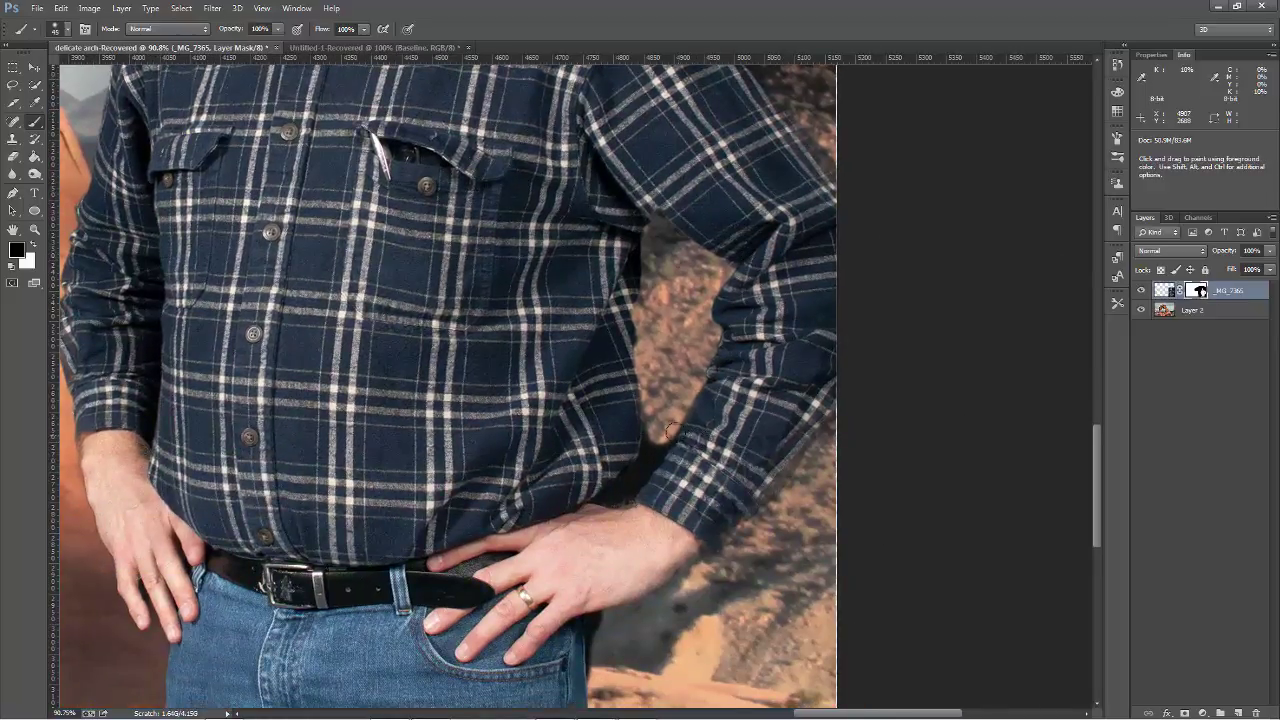
{"action": "key", "text": "bracketleft"}
{"action": "left_click_drag", "start_coordinate": [672, 436], "coordinate": [648, 472]}
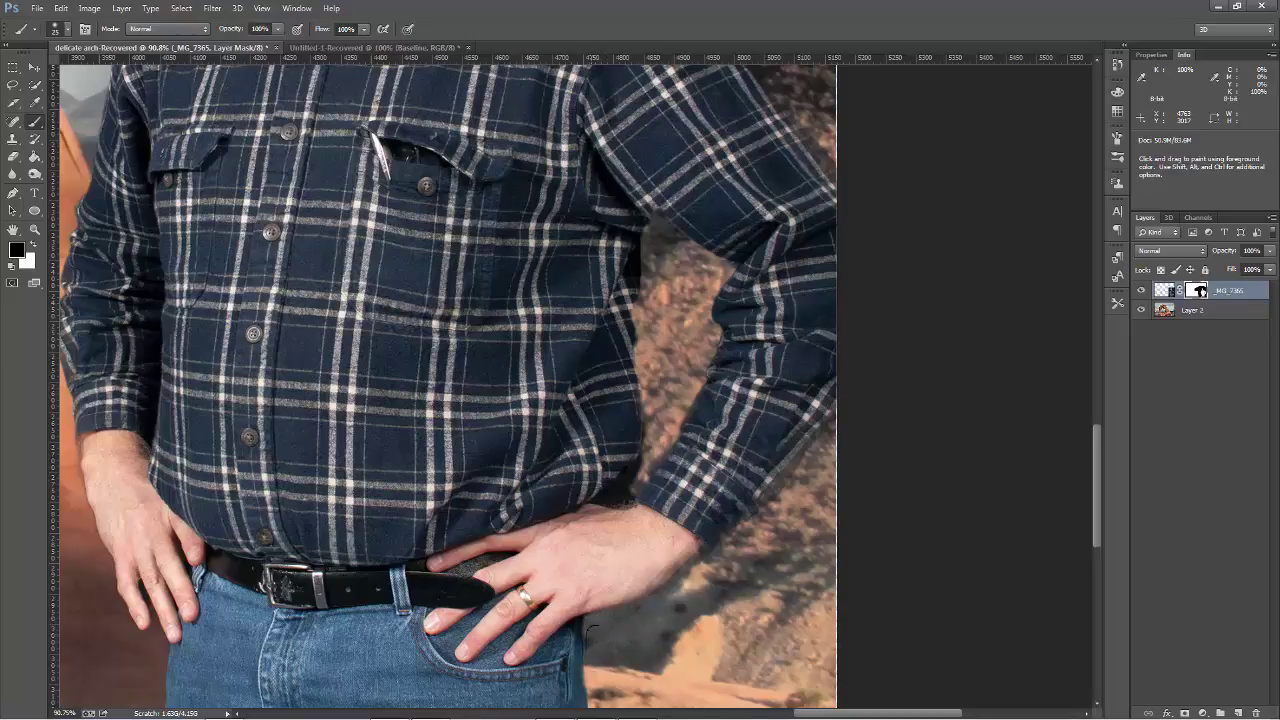
Step: Paint white on the mask with the 25 px brush to restore the collar and shoulder on the man's side nearest the arch
{"action": "key", "text": "space"}
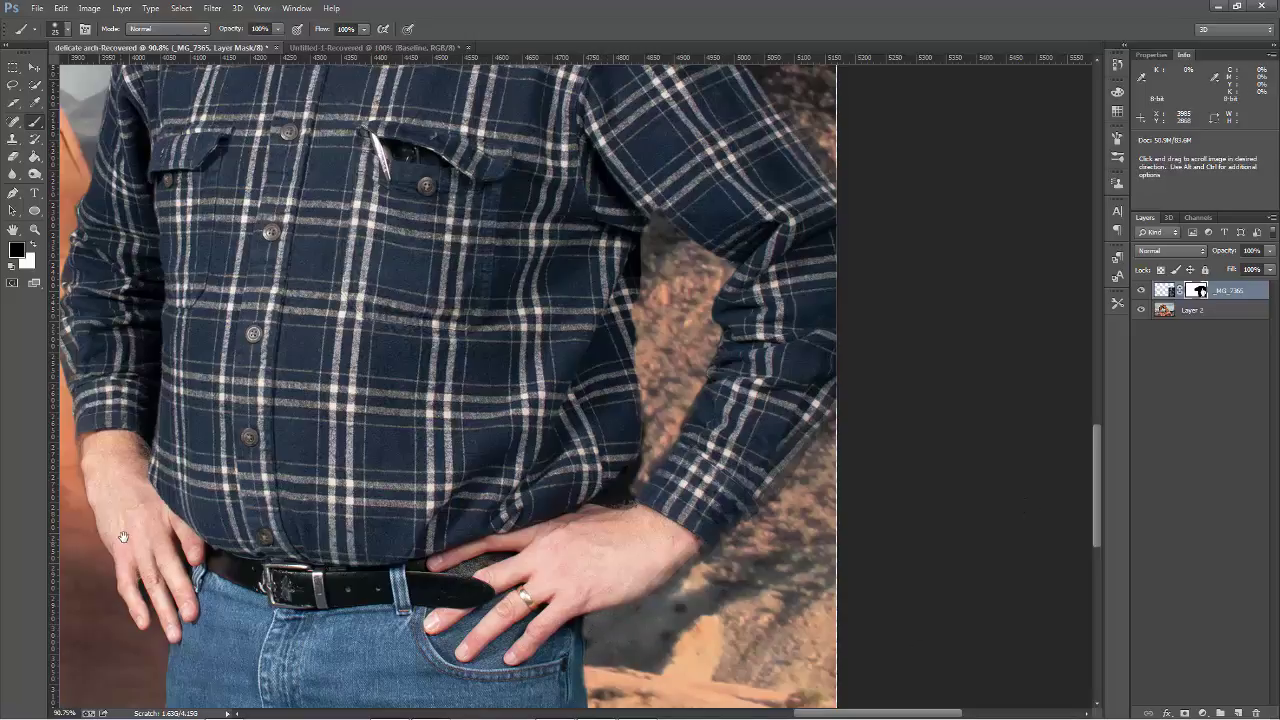
{"action": "left_click_drag", "start_coordinate": [144, 542], "coordinate": [504, 582]}
{"action": "scroll", "coordinate": [510, 310], "scroll_direction": "up", "scroll_amount": 5}
{"action": "scroll", "coordinate": [510, 310], "scroll_direction": "right", "scroll_amount": 2}
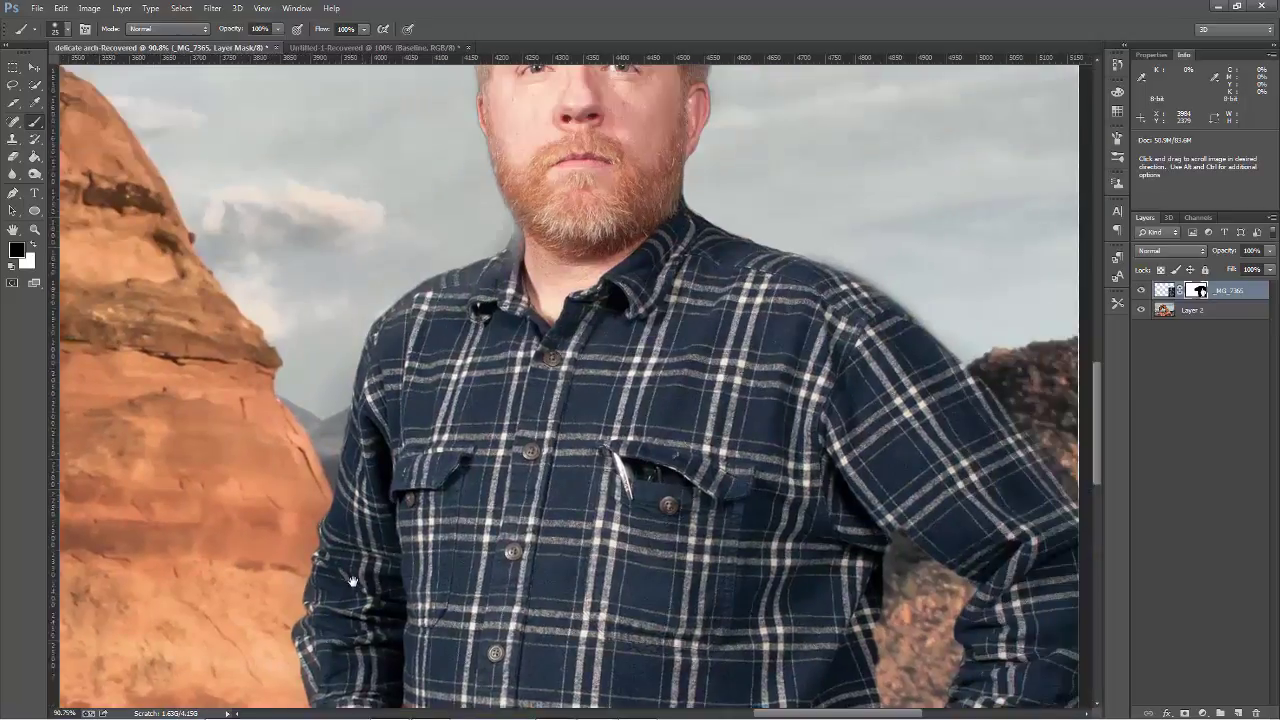
{"action": "left_click_drag", "start_coordinate": [527, 317], "coordinate": [396, 476]}
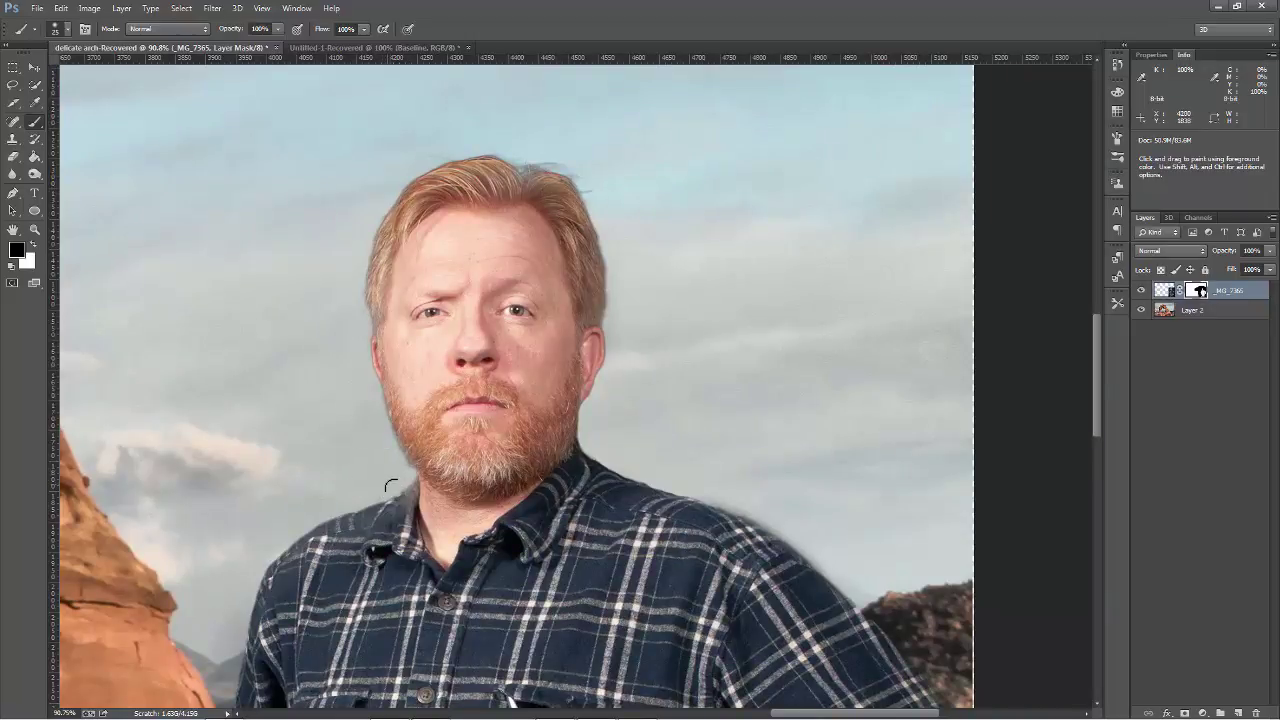
{"action": "key", "text": "x"}
{"action": "left_click_drag", "start_coordinate": [416, 487], "coordinate": [292, 548]}
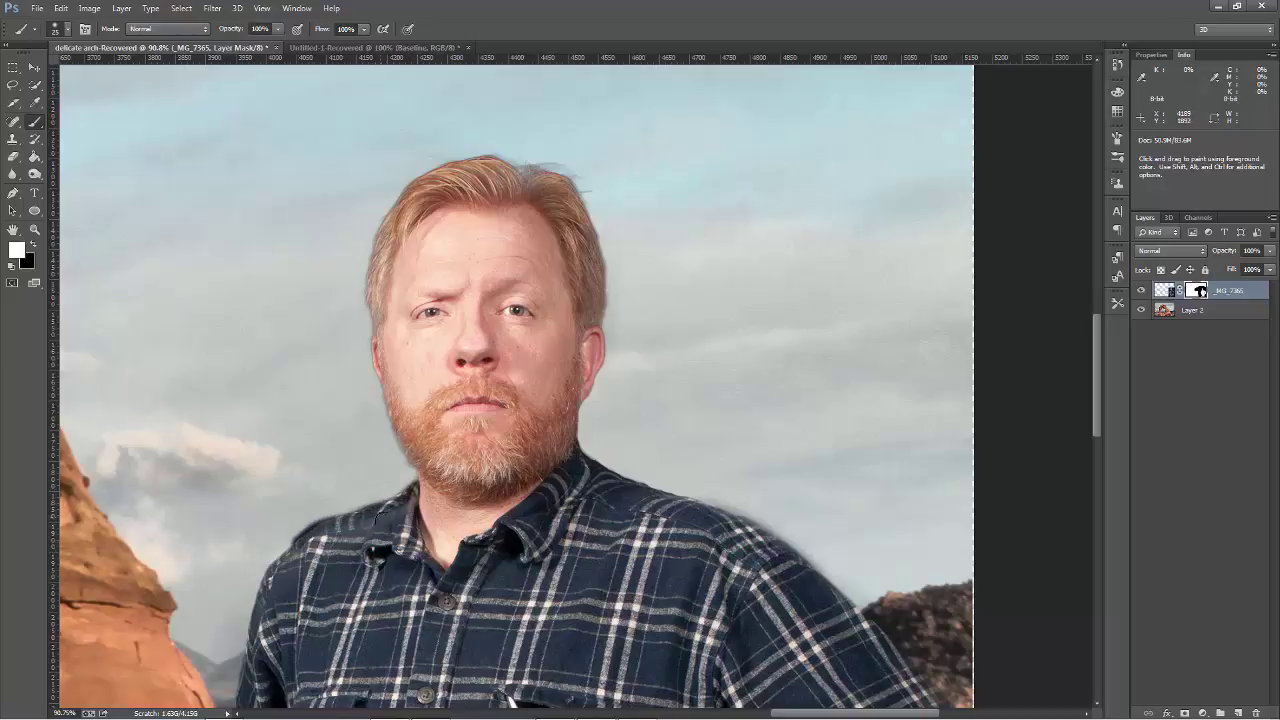
Step: Paint black on the mask along the shoulder nearest the arch, and restore the overpainted shirt edge with white
{"action": "key", "text": "x"}
{"action": "left_click_drag", "start_coordinate": [333, 512], "coordinate": [245, 567]}
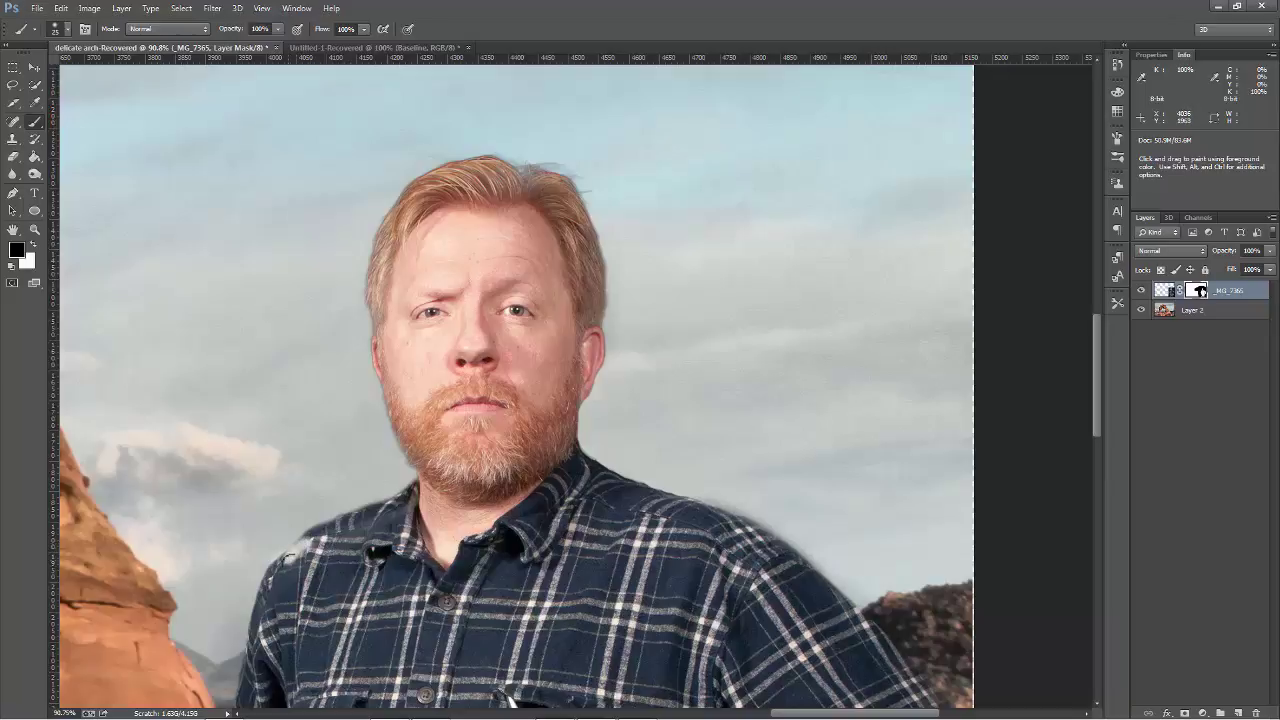
{"action": "key", "text": "x"}
{"action": "mouse_move", "coordinate": [312, 548]}
{"action": "left_mouse_down"}
{"action": "mouse_move", "coordinate": [286, 562]}
{"action": "mouse_move", "coordinate": [295, 551]}
{"action": "left_mouse_up"}
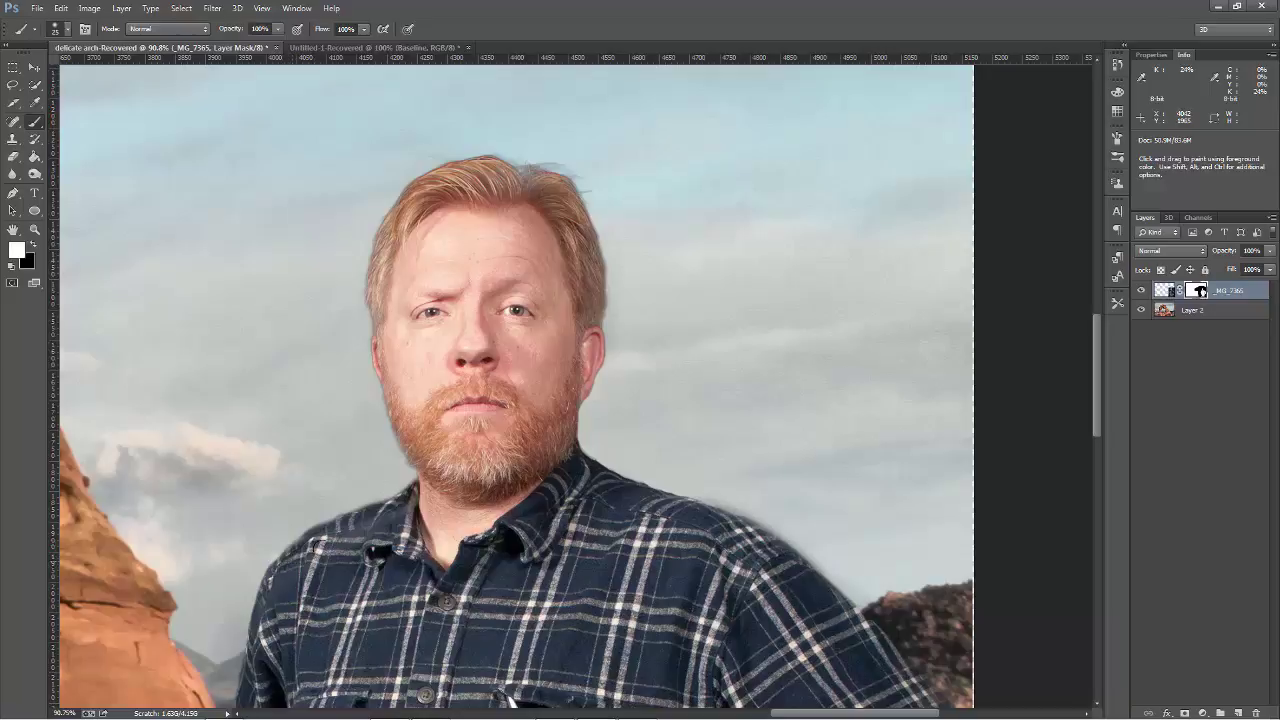
{"action": "left_click_drag", "start_coordinate": [519, 620], "coordinate": [519, 432]}
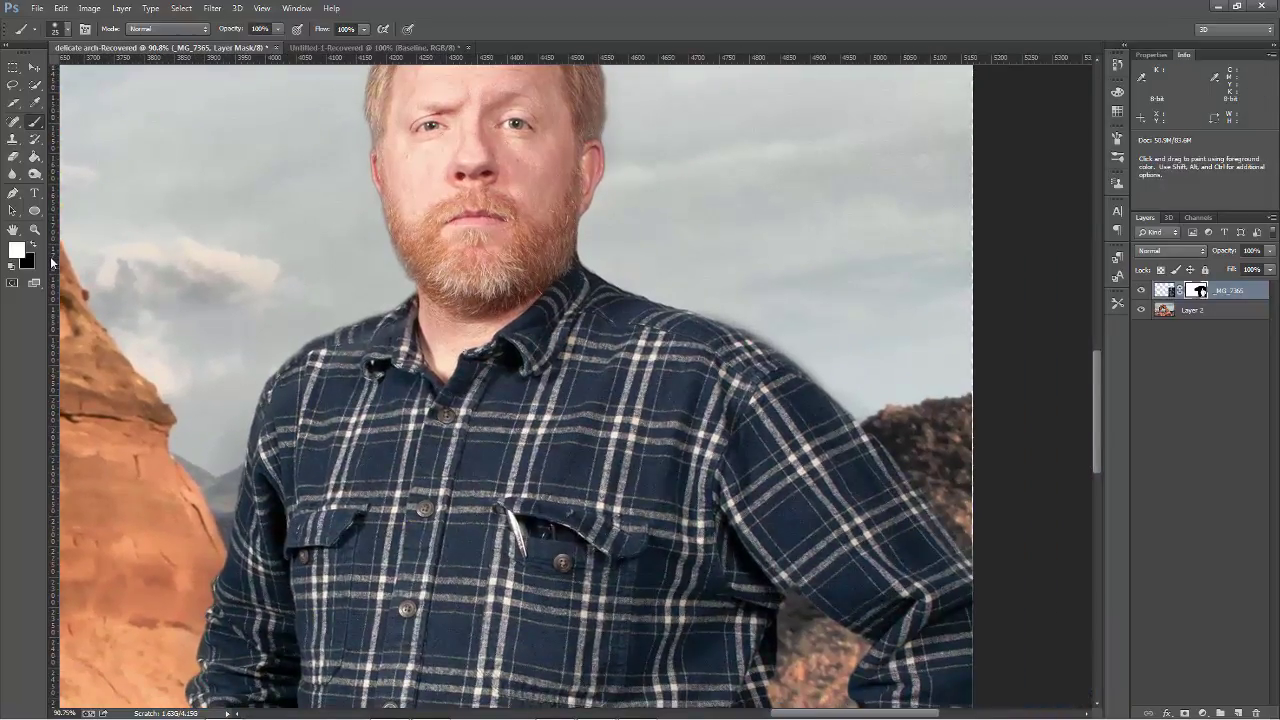
{"action": "key", "text": "x"}
{"action": "key", "text": "x"}
{"action": "key", "text": "x"}
{"action": "key", "text": "x"}
{"action": "key", "text": "x"}
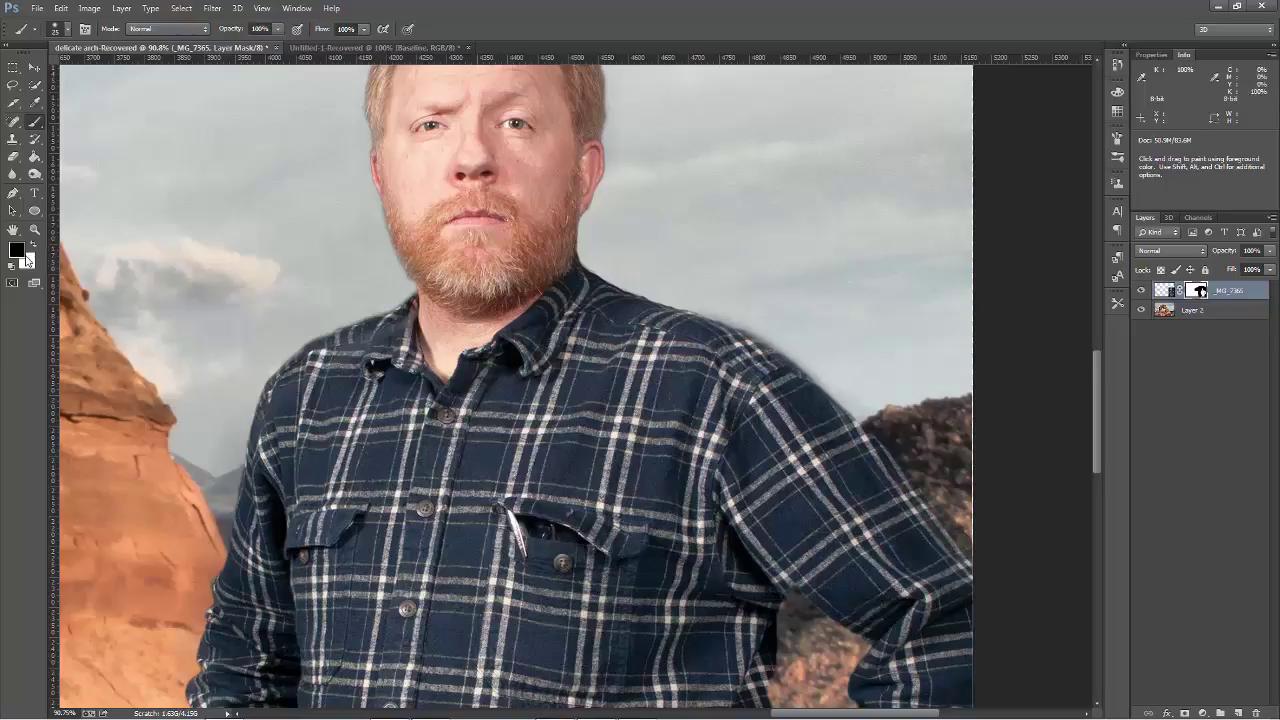
{"action": "key", "text": "x"}
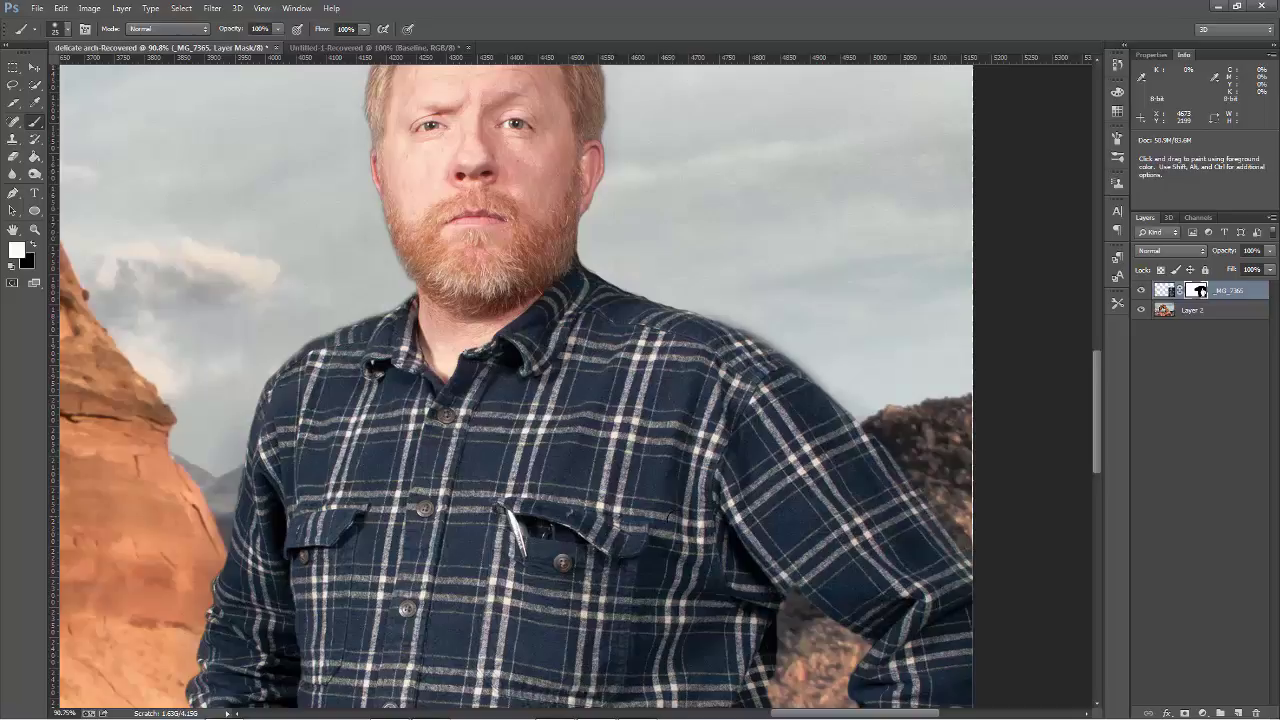
Step: Fit the whole composite in view to check the masked man beside the arch
{"action": "key", "text": "ctrl+0"}
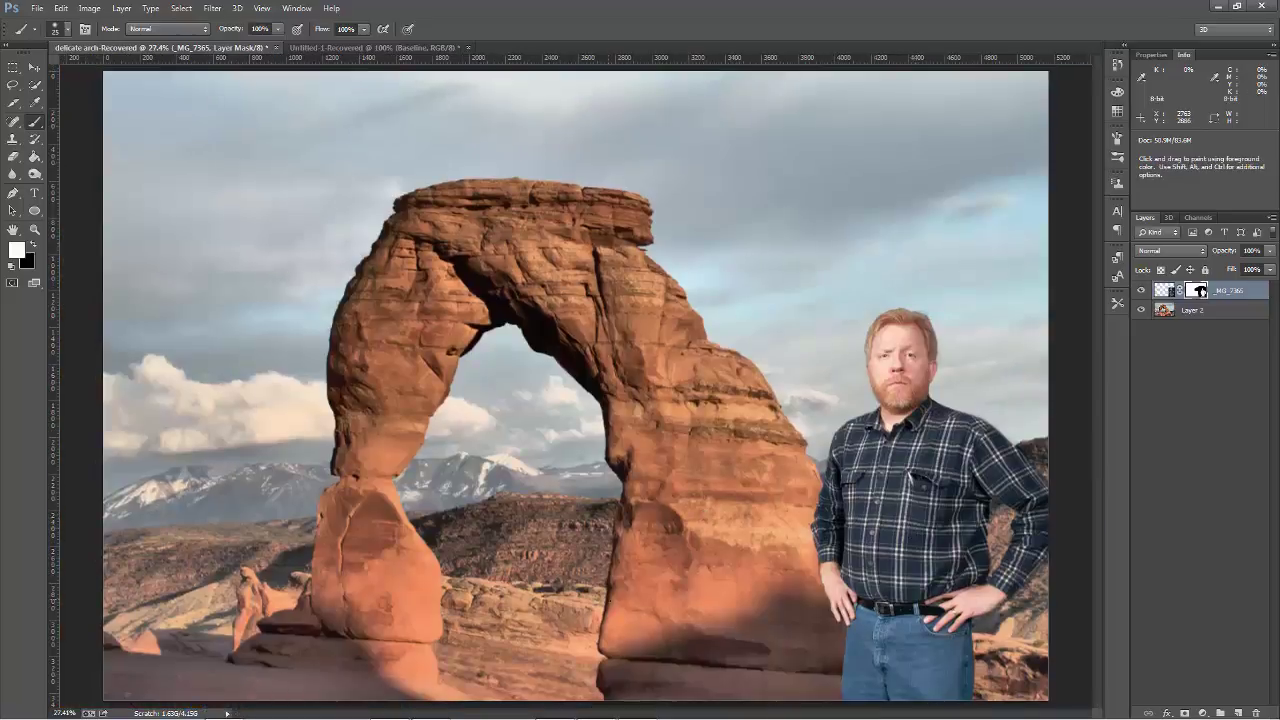